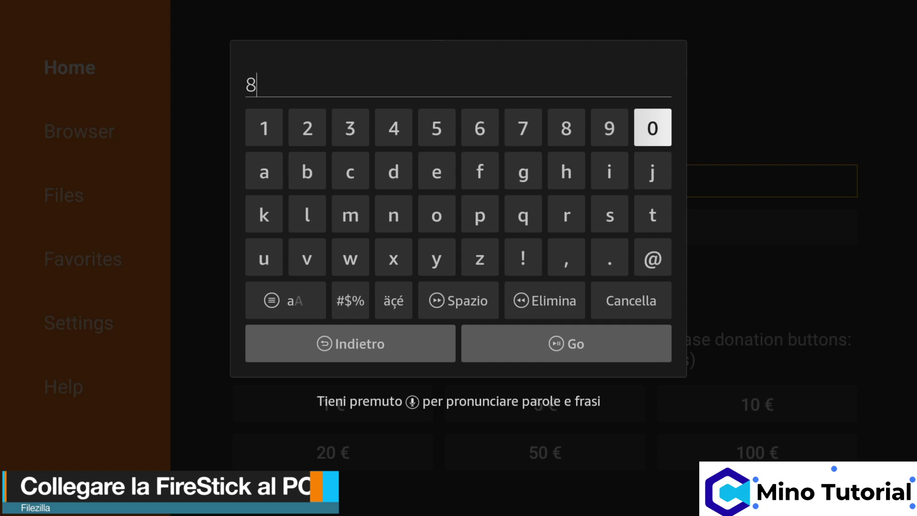
Step: Enter the code 80012 in Downloader's address field and load its page
text(001)
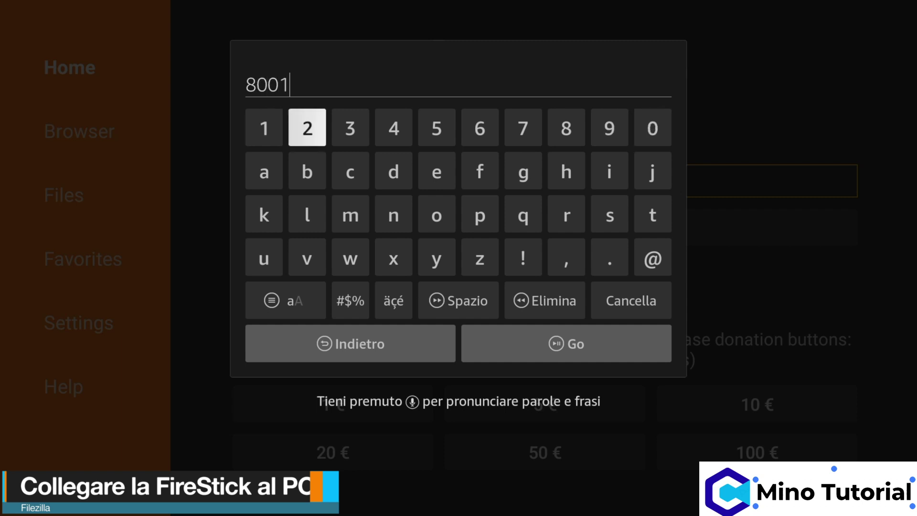
text(2)
key(Left)
key(Left)
key(Down)
key(Down)
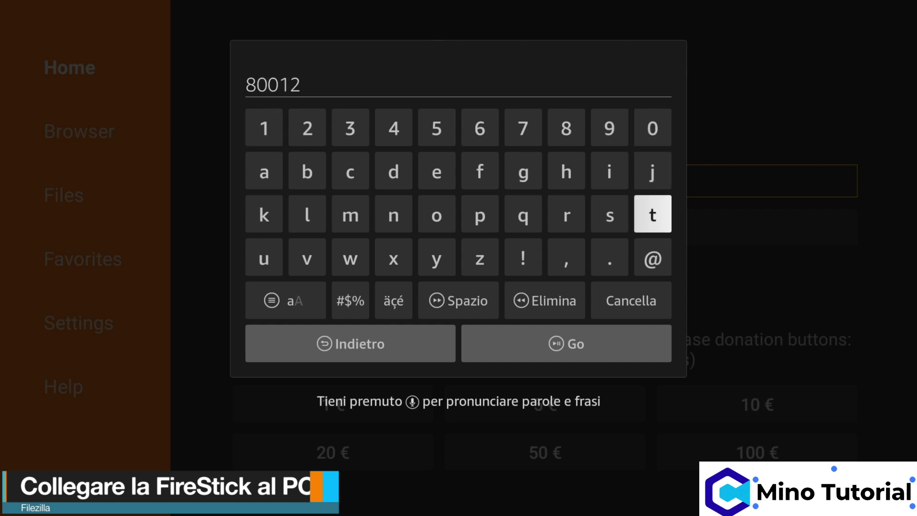
key(Down)
key(Down)
key(Down)
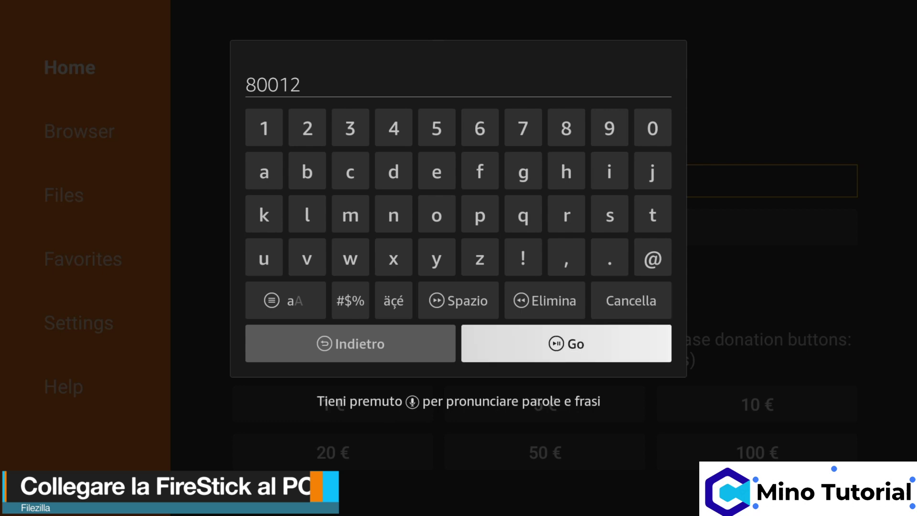
key(Return)
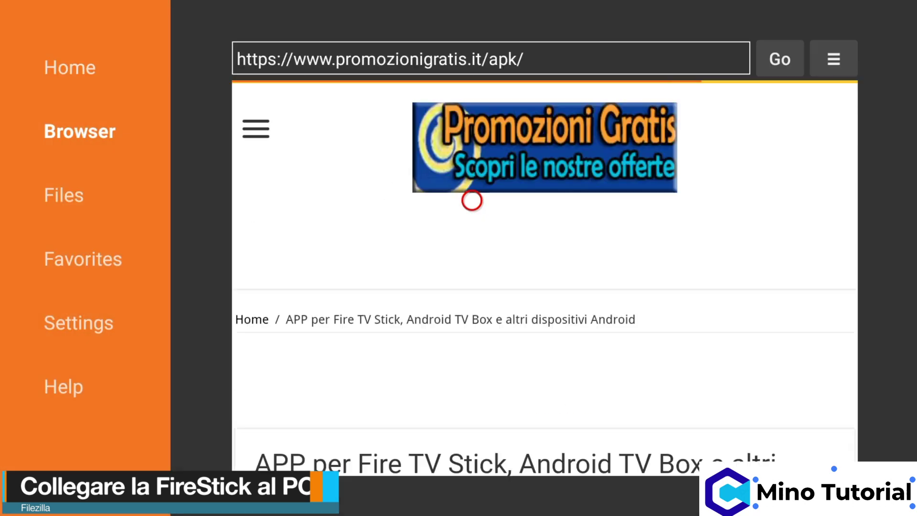
Step: Find ES File Explorer in the page's app list and download it
scroll(471, 455, down, 5)
scroll(472, 456, down, 15)
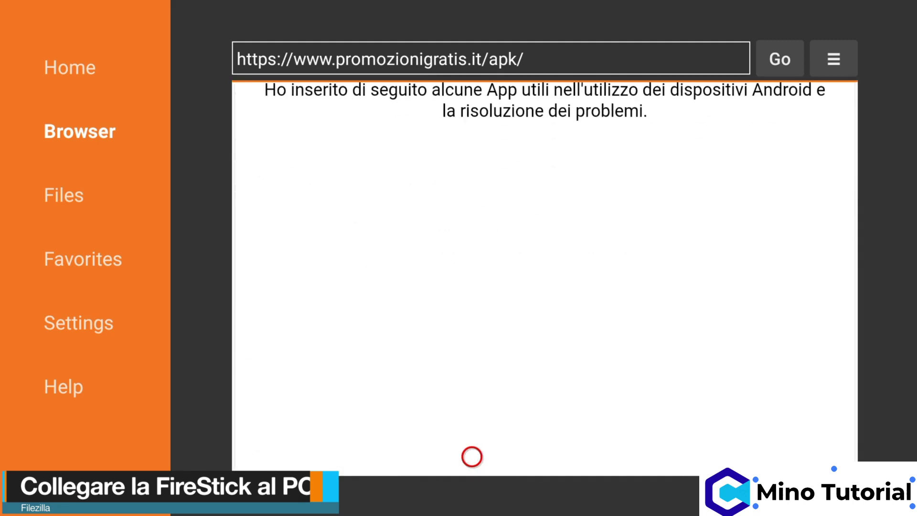
scroll(471, 455, down, 20)
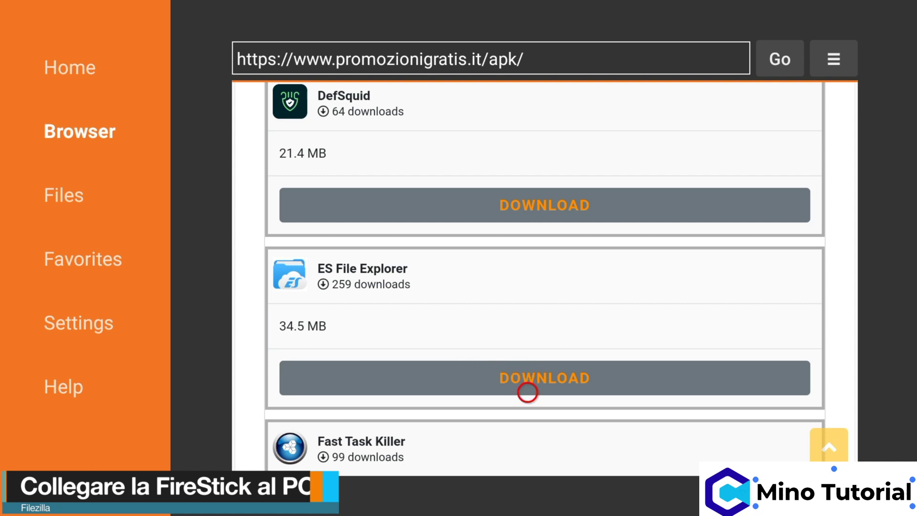
click(527, 392)
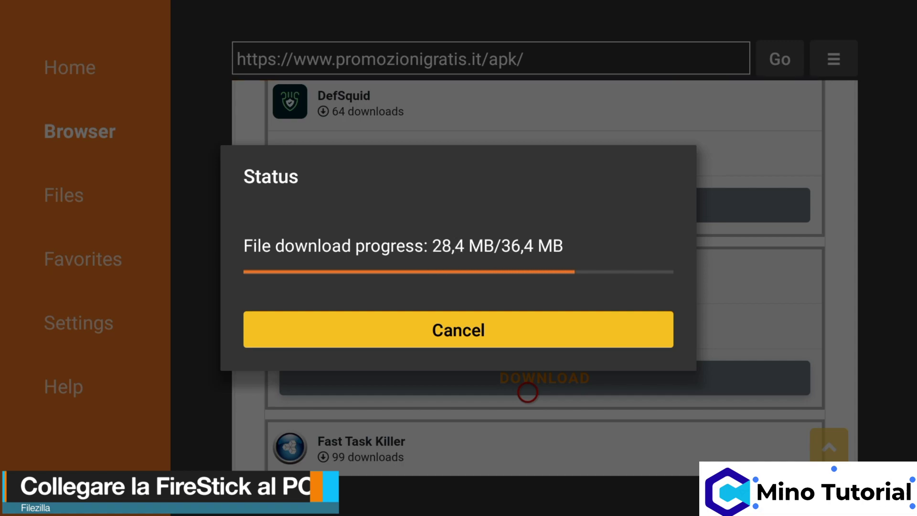
Step: Go through the requested permissions and install ES Gestore File on the Fire TV
key(Down)
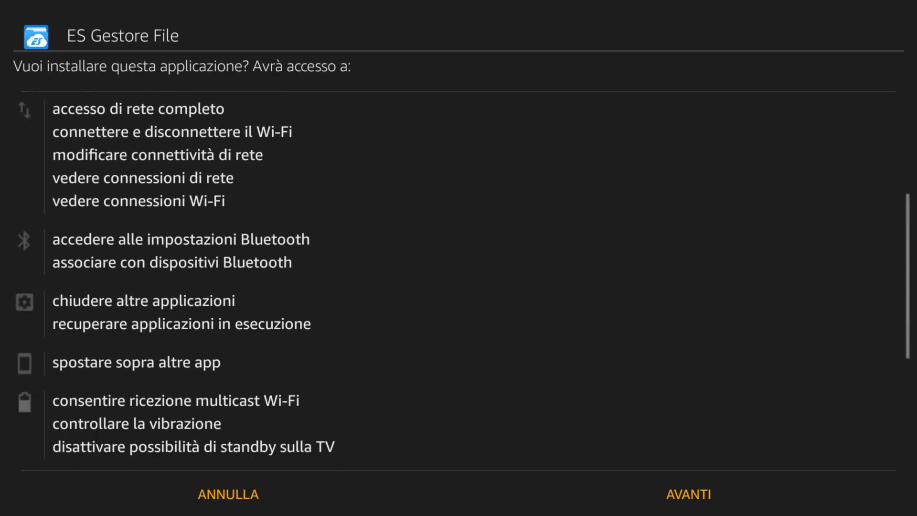
key(Down)
key(Down)
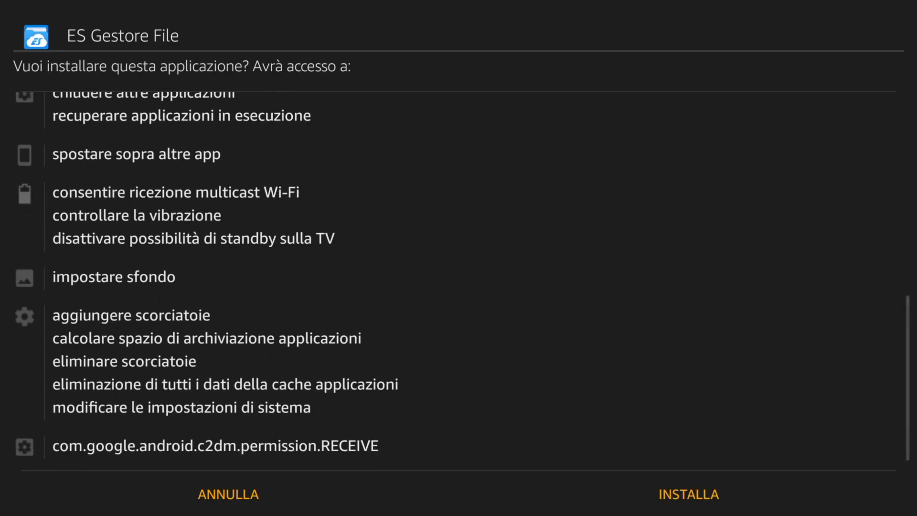
key(Down)
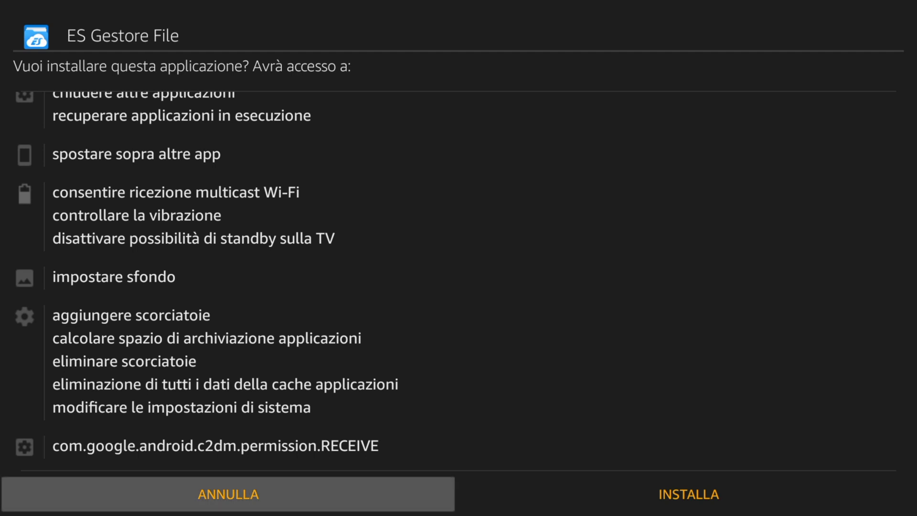
key(Right)
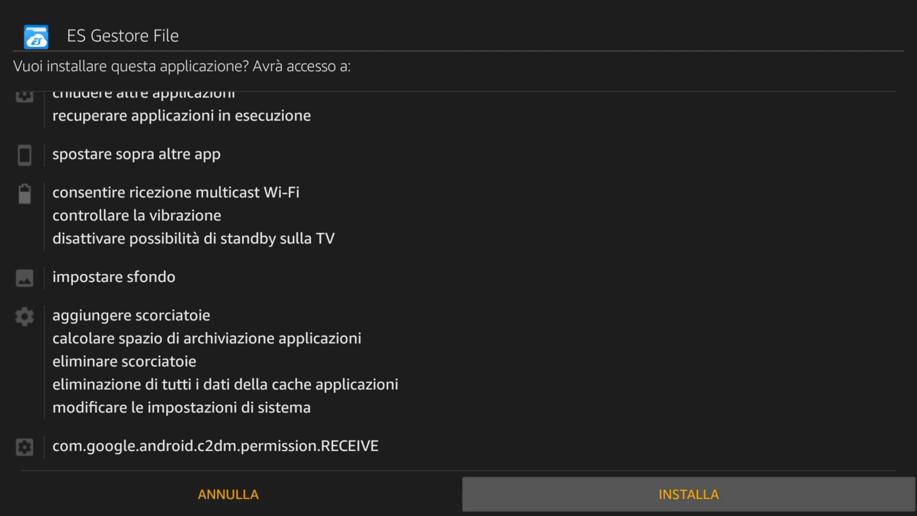
key(Return)
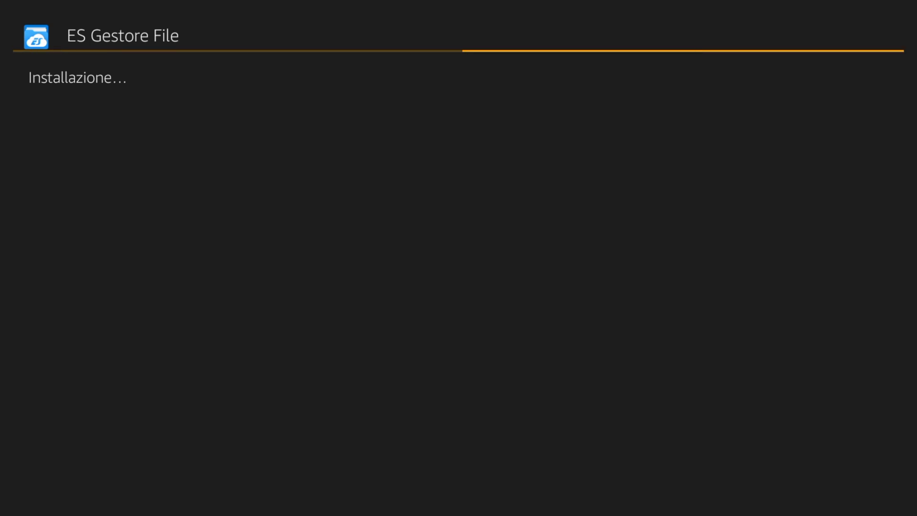
key(Down)
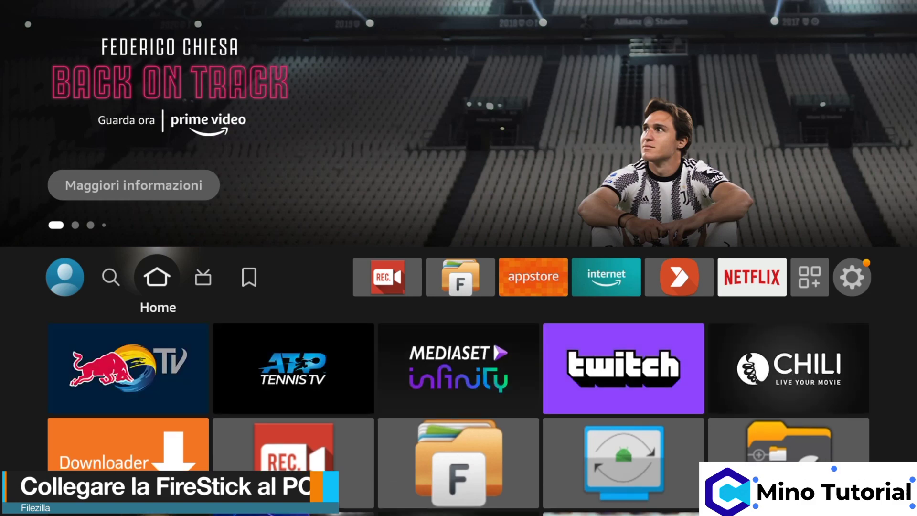
Step: Open the full Applicazioni e giochi list from the Fire TV home screen
key(Down)
key(Up)
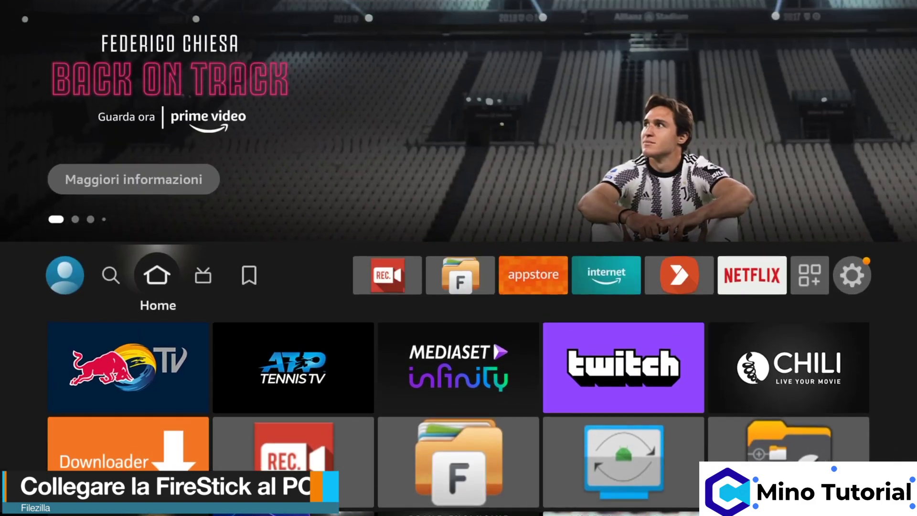
key(Right)
key(Right)
key(Right)
key(Right)
key(Right)
key(Right)
key(Right)
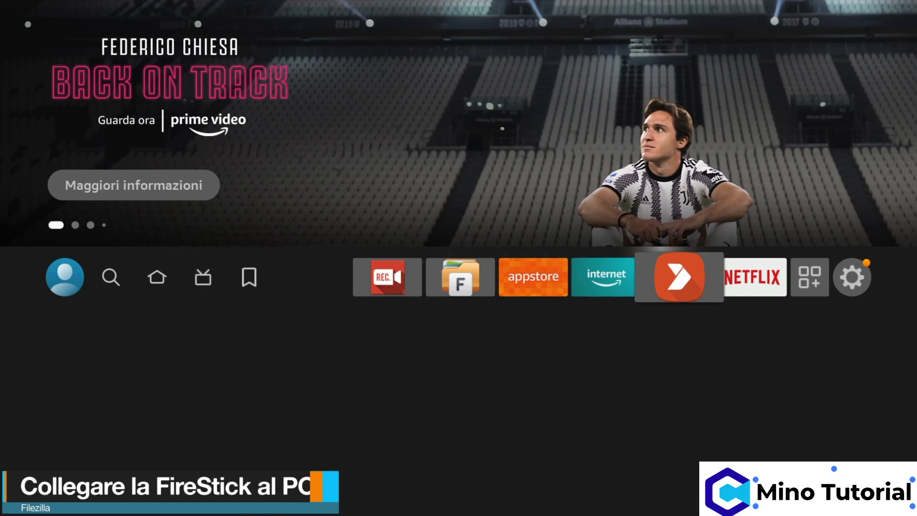
key(Right)
key(Right)
key(Return)
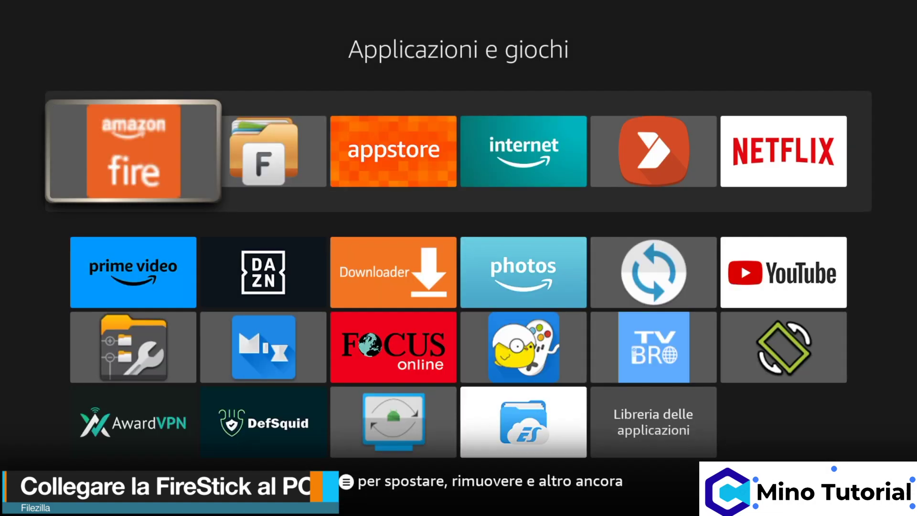
Step: Launch ES File Explorer from the installed applications
key(Down)
key(Down)
key(Down)
key(Right)
key(Right)
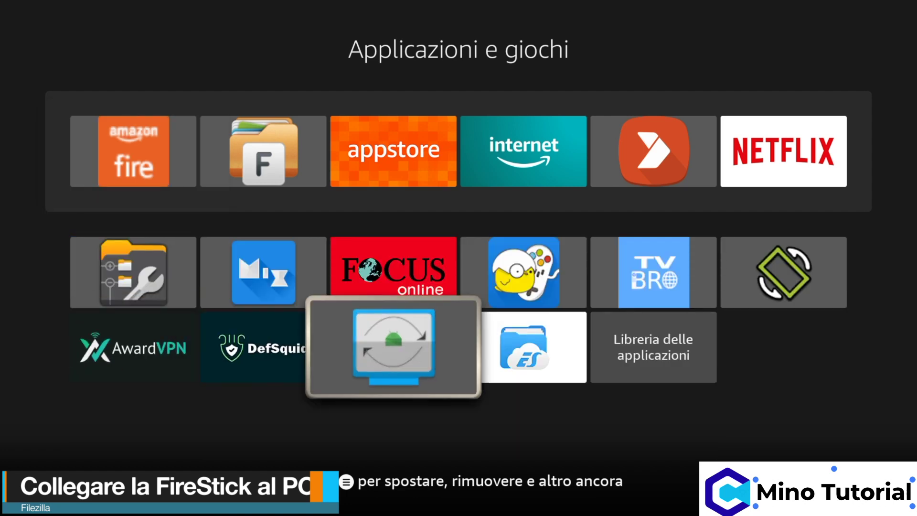
key(Right)
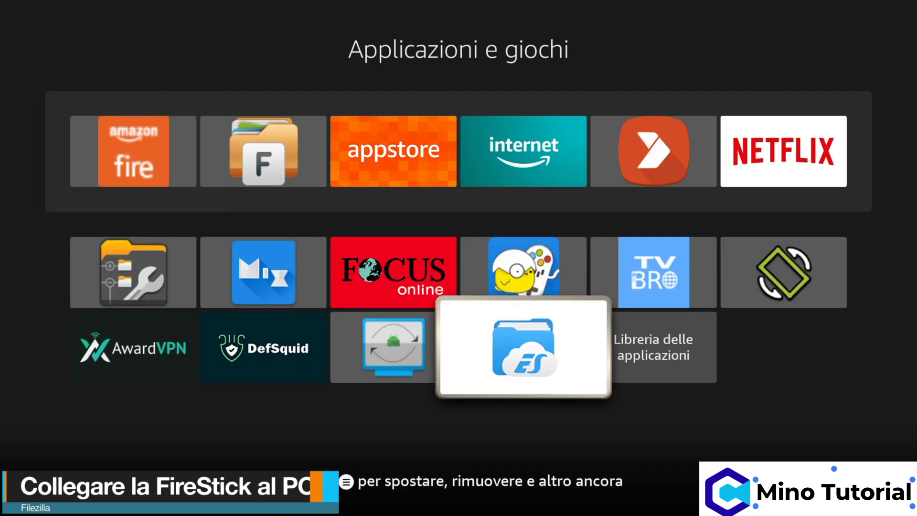
key(Return)
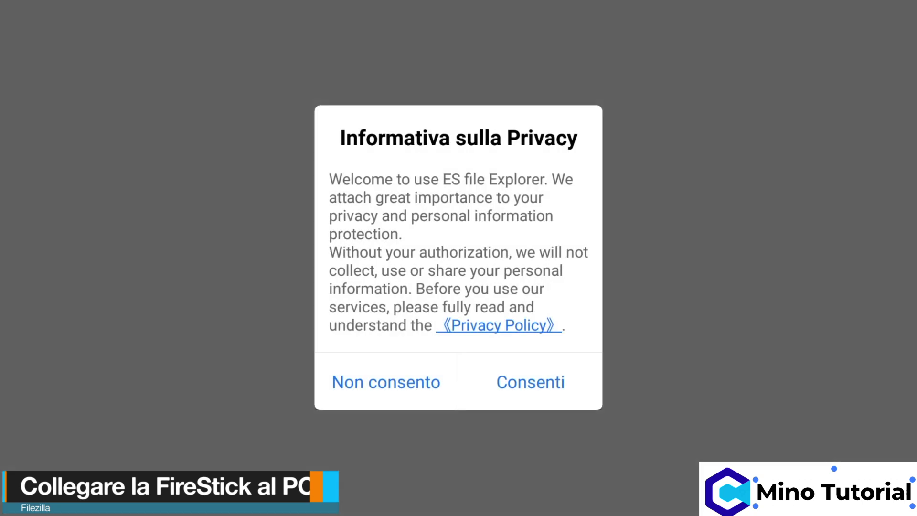
Step: Consent to the ES File Explorer privacy notice
key(Down)
key(Down)
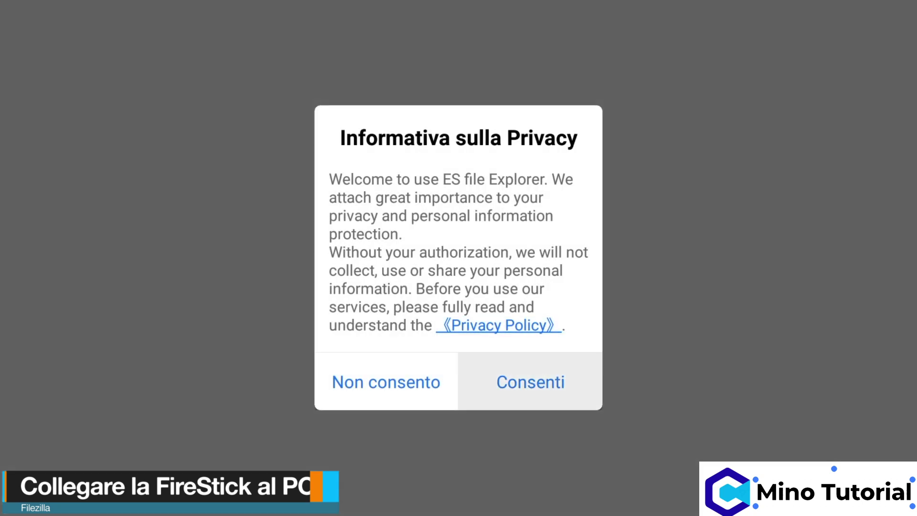
key(Return)
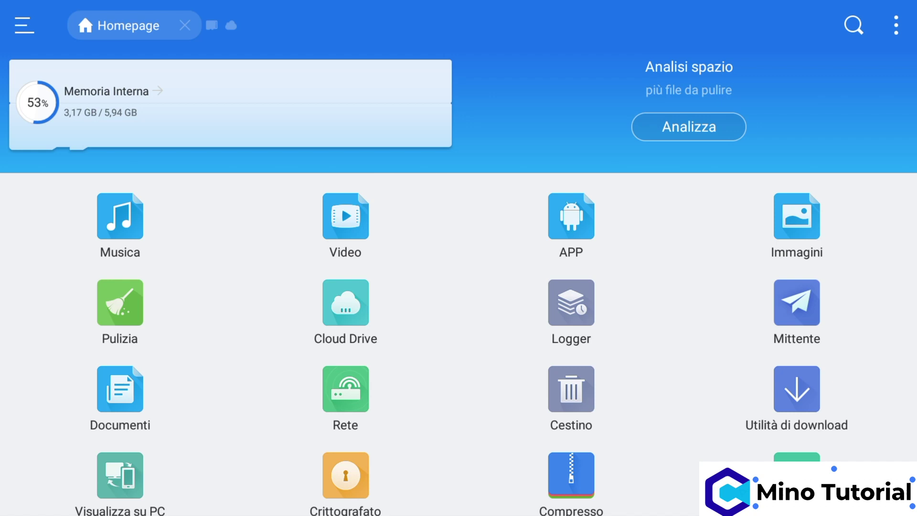
Step: Open the Visualizza su PC feature and start the service for managing the Fire TV from a PC
click(797, 223)
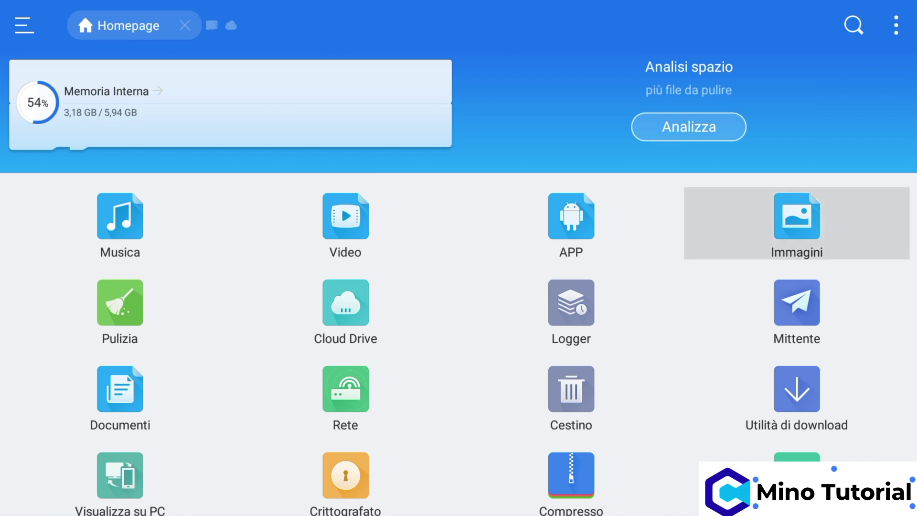
key(Left)
key(Left)
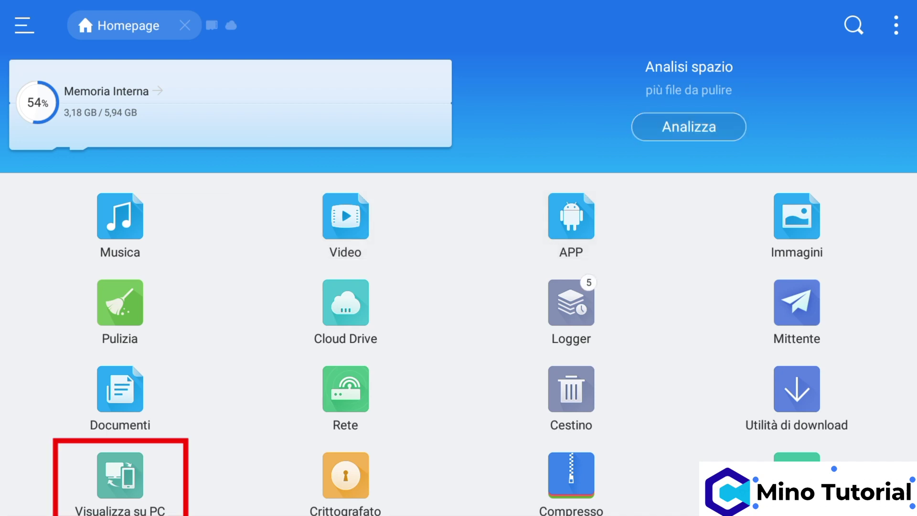
key(Left)
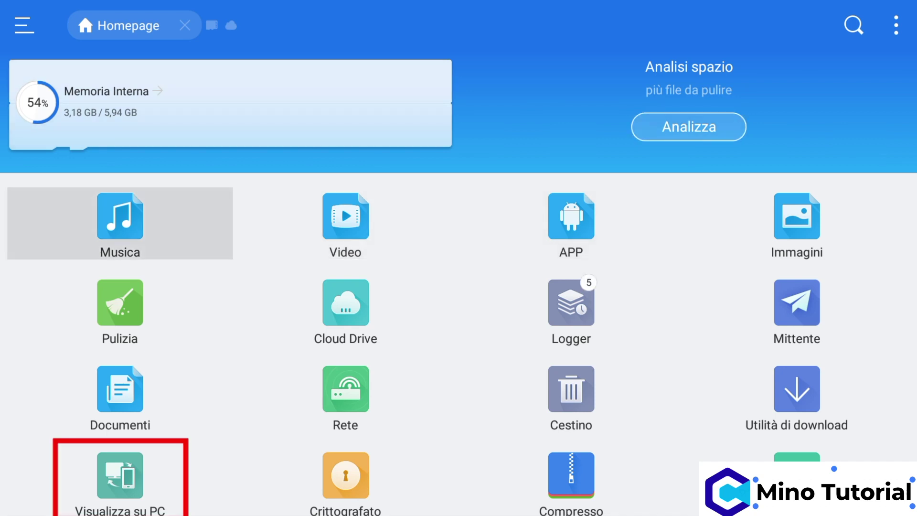
key(Down)
key(Down)
key(Down)
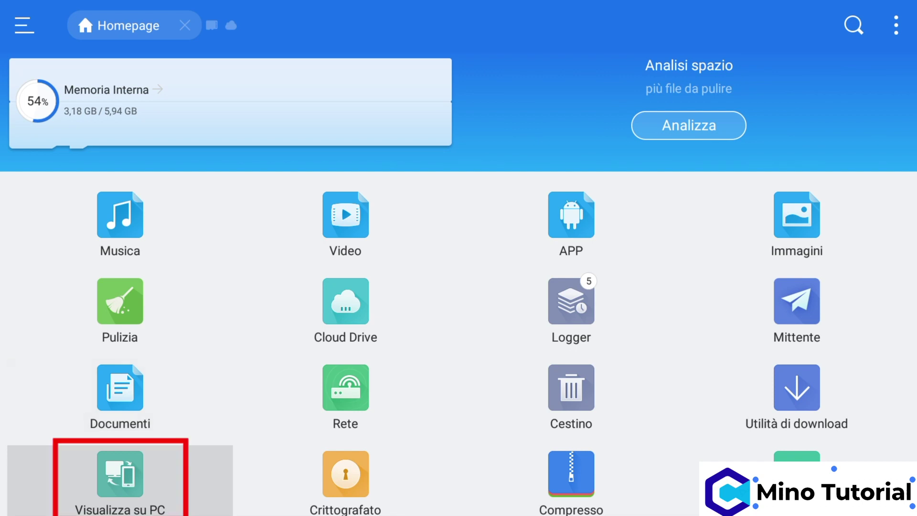
key(Return)
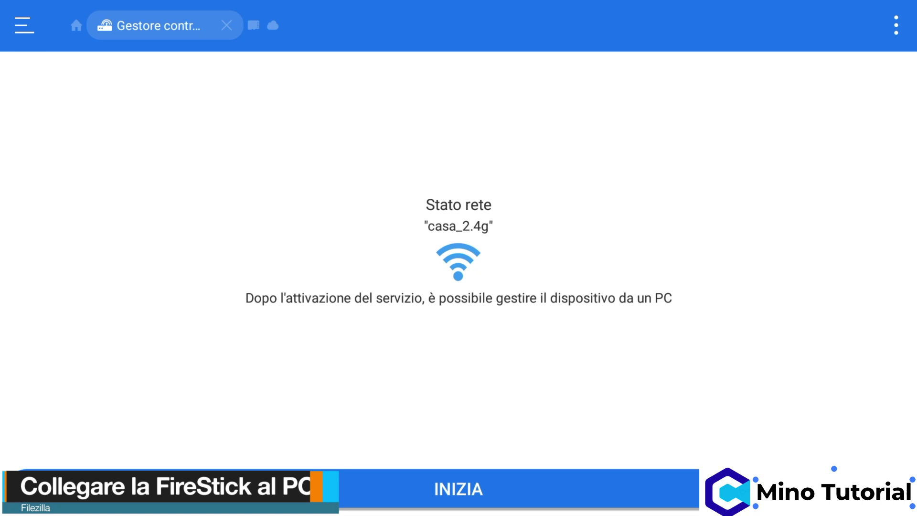
key(Down)
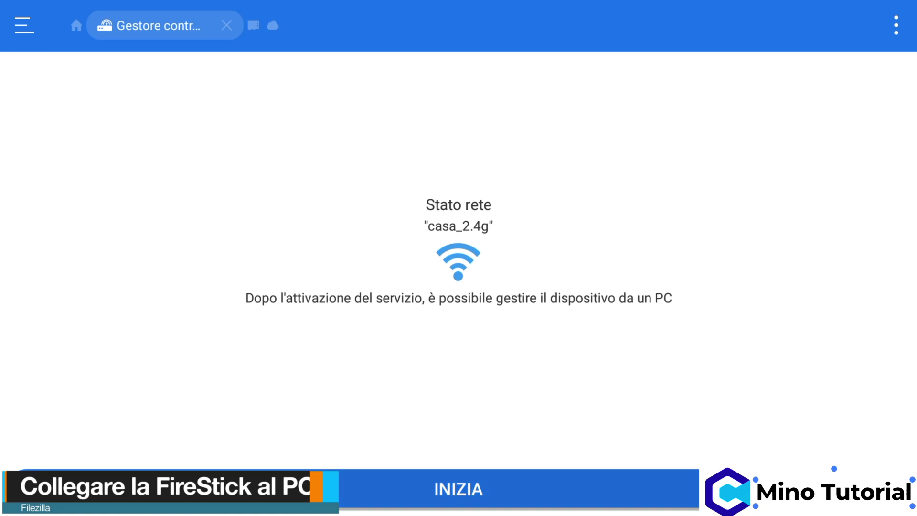
key(Return)
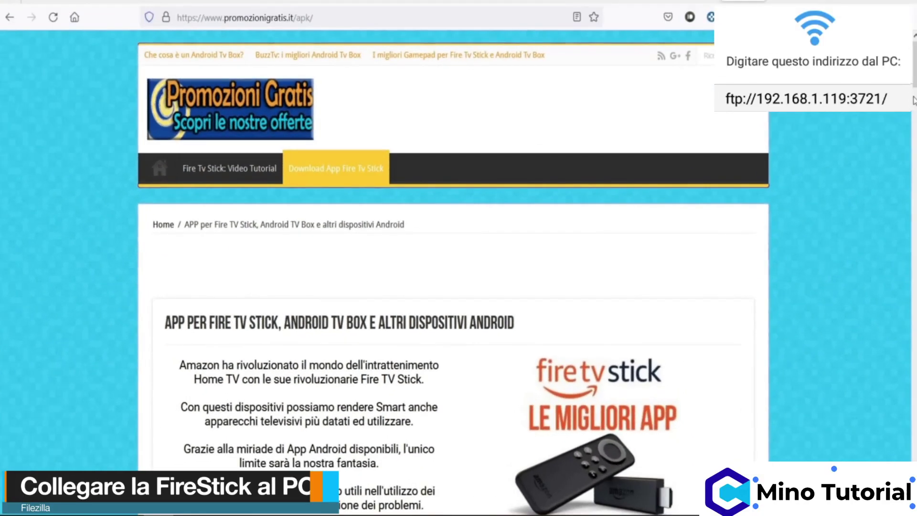
Step: On the PC, go to the Windows software on promozionigratis.it/apk and download Filezilla FTP to the Programs folder
scroll(453, 272, down, 3)
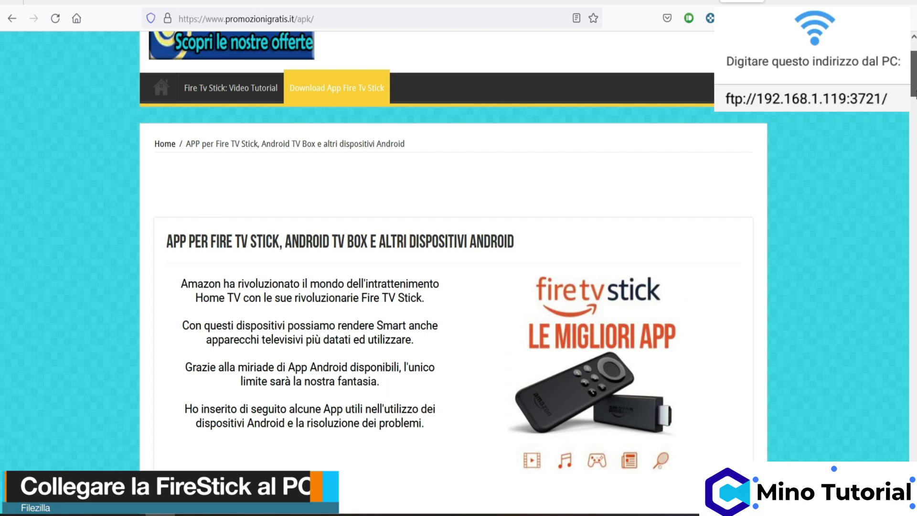
scroll(908, 130, down, 6)
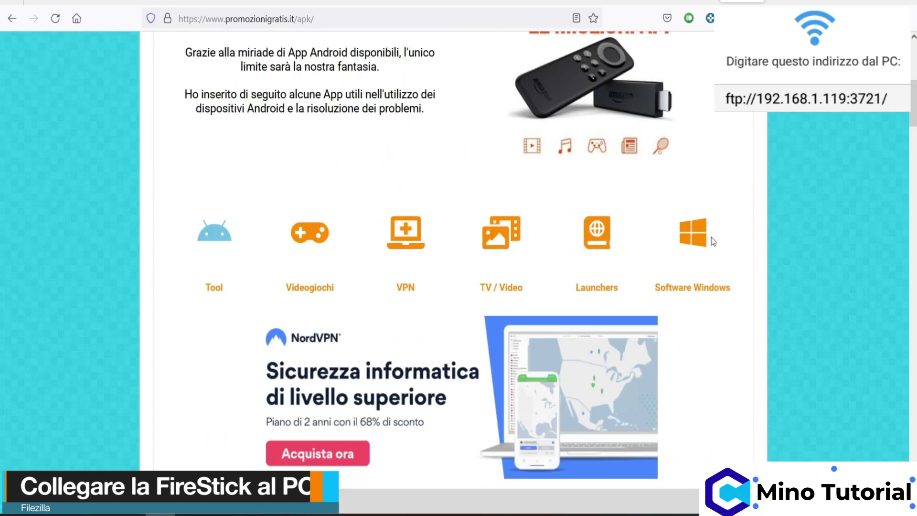
click(694, 234)
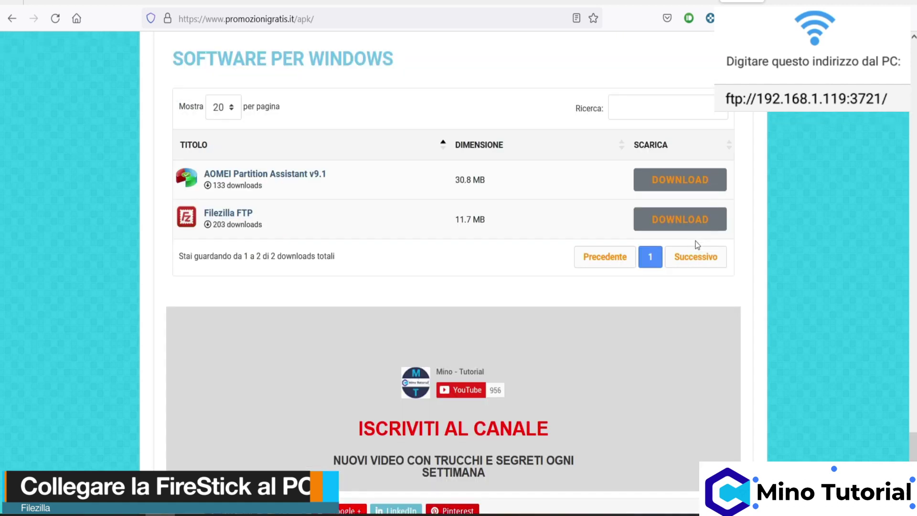
click(680, 223)
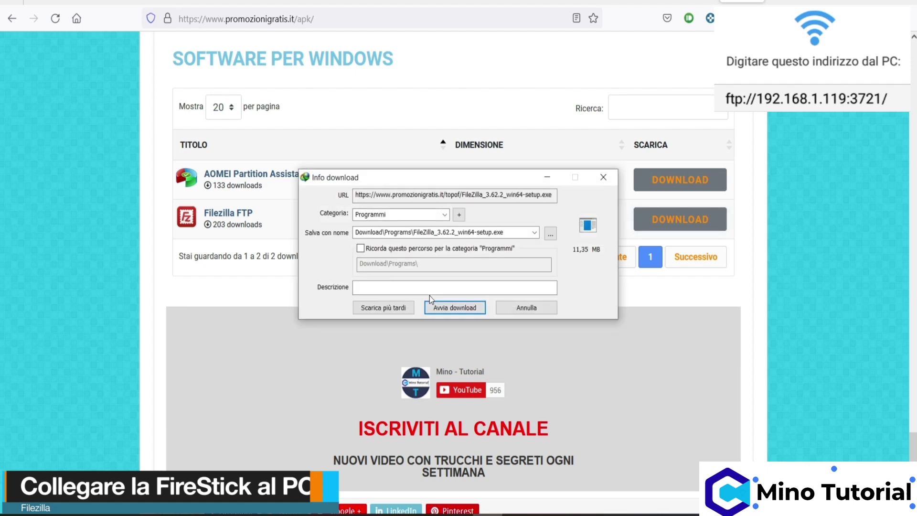
click(460, 308)
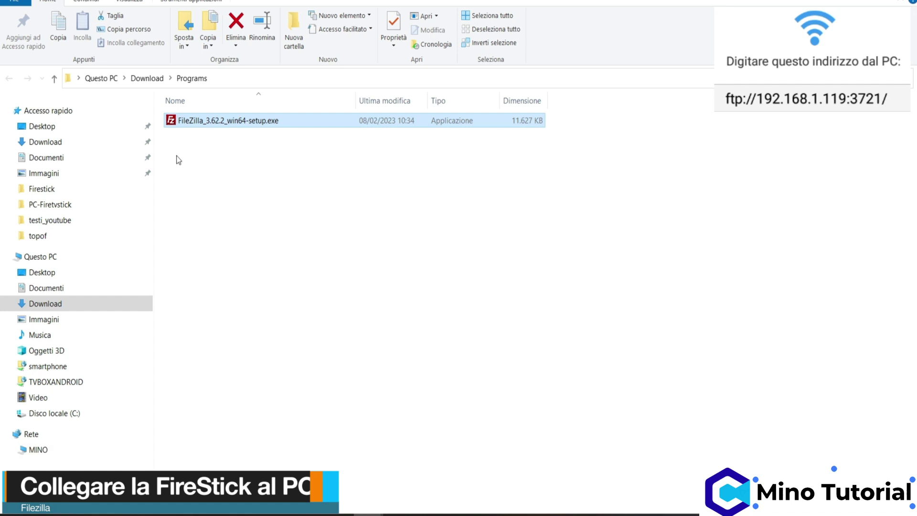
Step: Run the FileZilla_3.62.2_win64-setup.exe installer, and launch the installed FileZilla on the PC
double_click(173, 123)
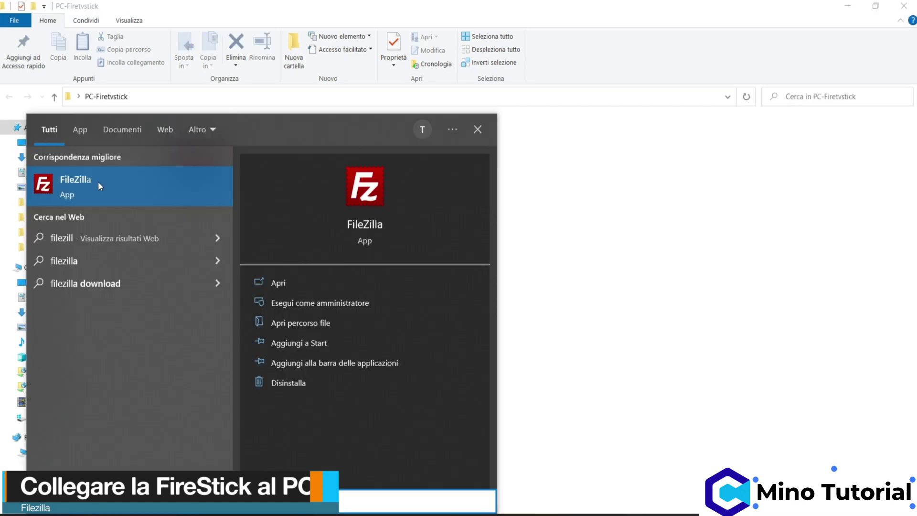
click(98, 182)
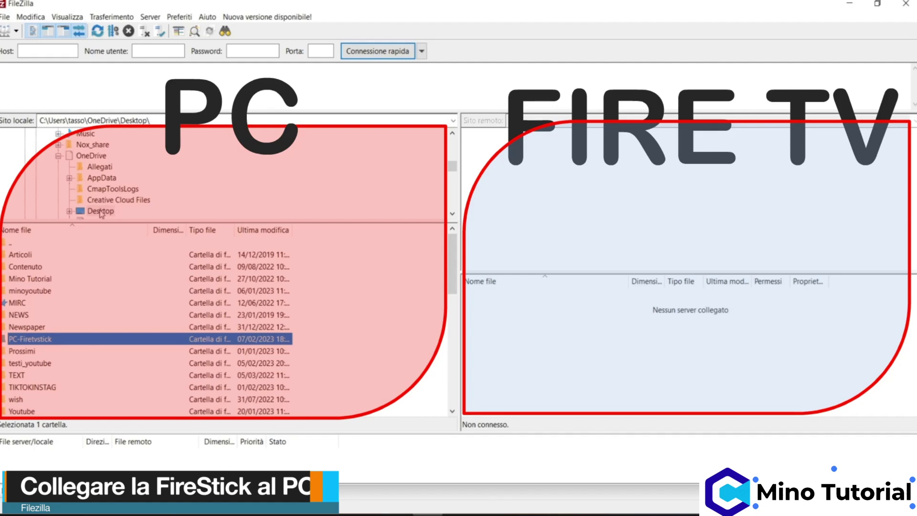
Step: Open the desktop's PC-Firetvstick folder in Windows and set it as the local site folder in FileZilla
click(100, 211)
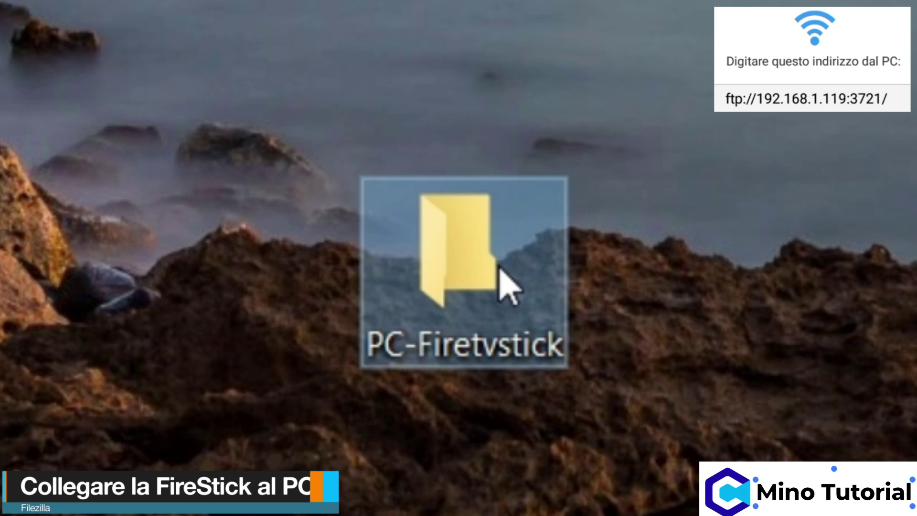
double_click(534, 301)
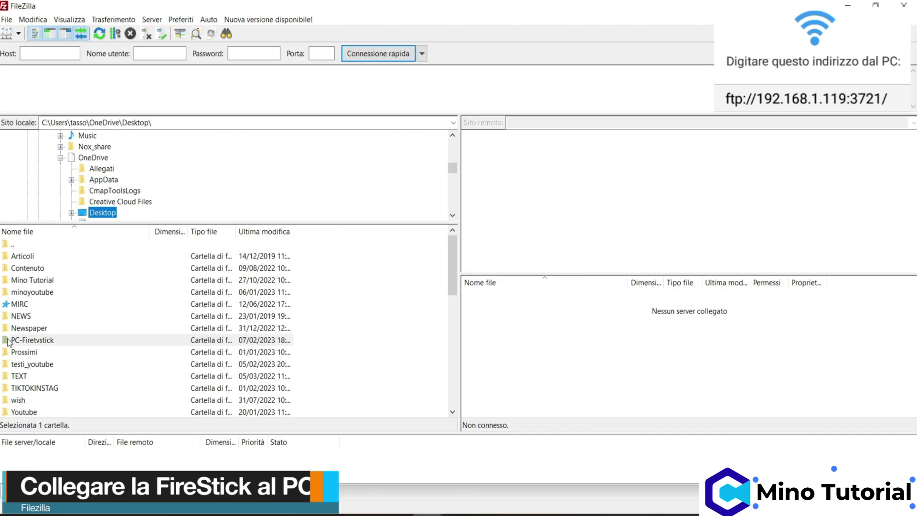
double_click(8, 340)
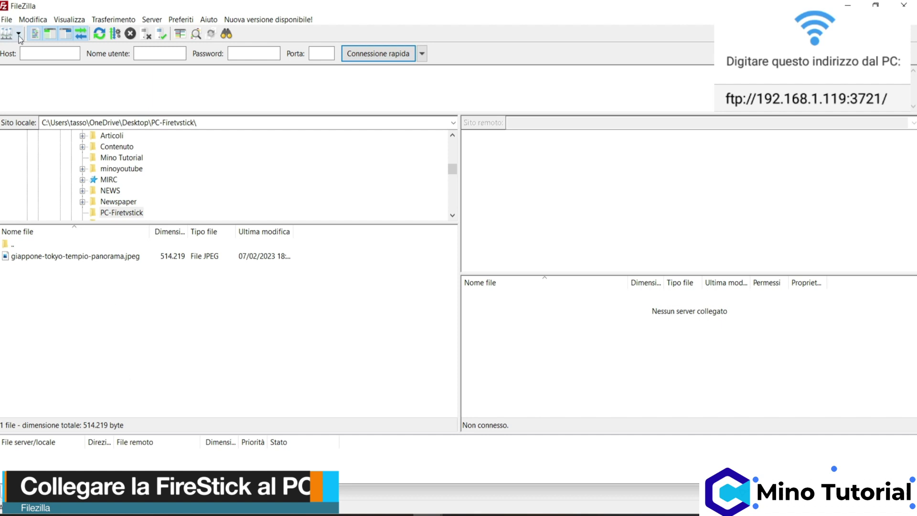
Step: Create a new site named Firetvstick in the Site Manager
click(7, 19)
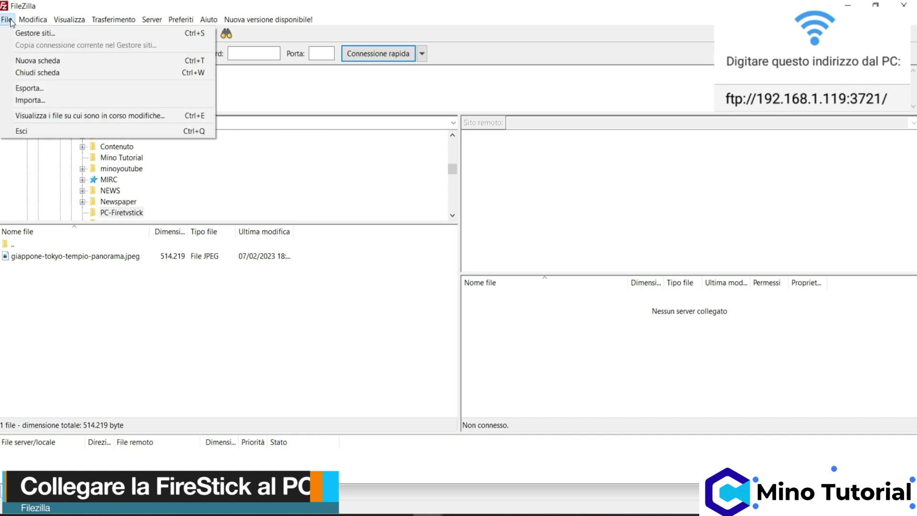
click(20, 33)
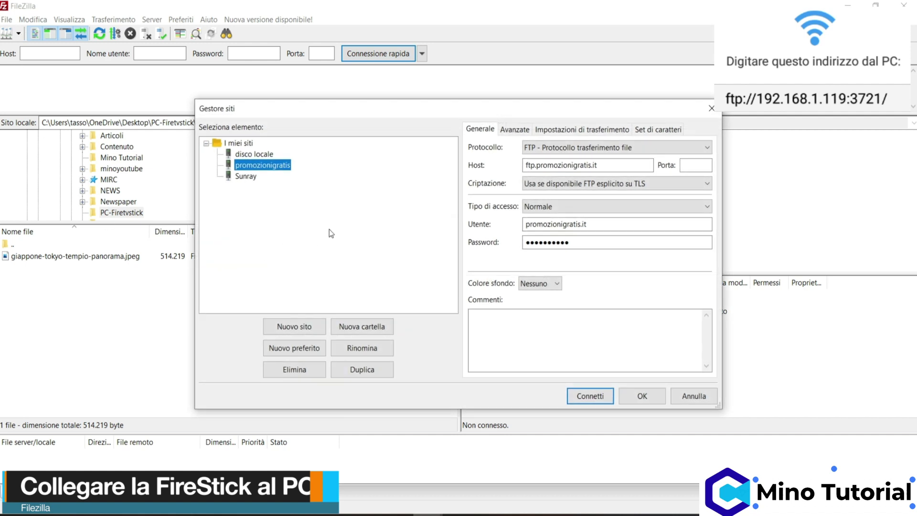
click(294, 326)
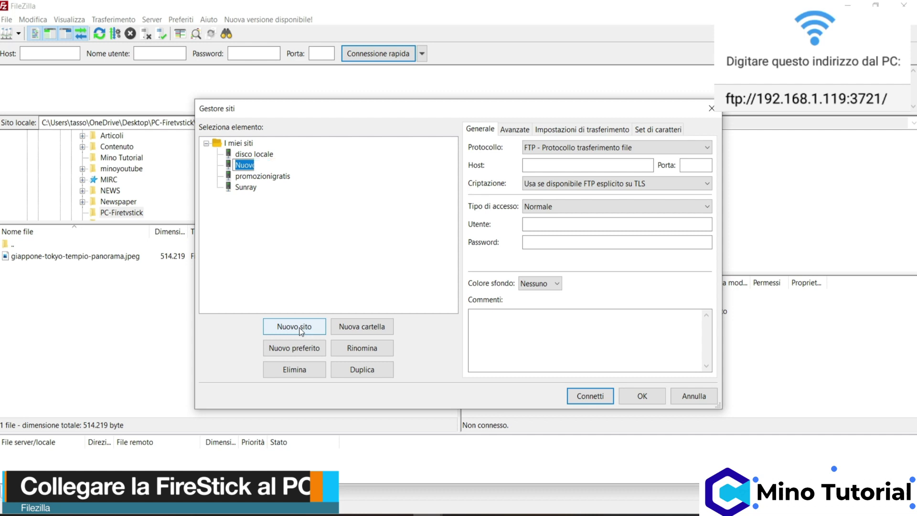
text(Firer)
key(BackSpace)
text(tvstick)
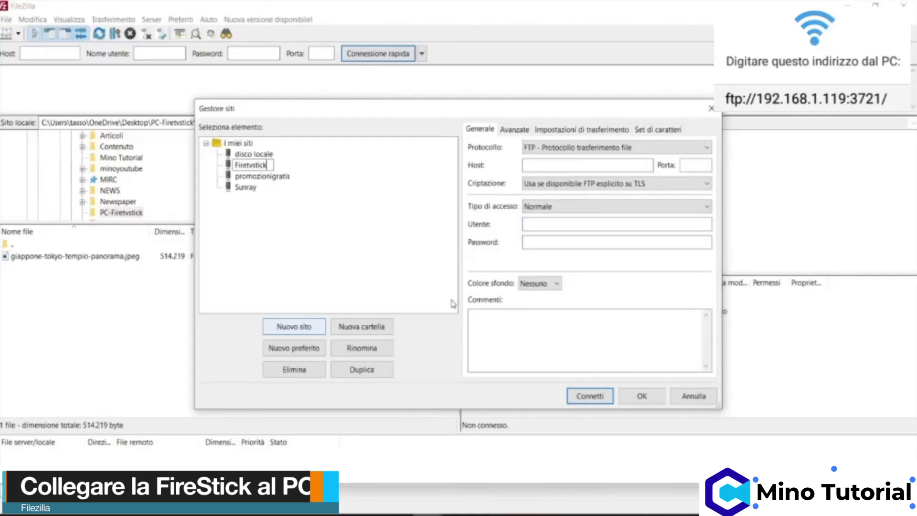
click(355, 251)
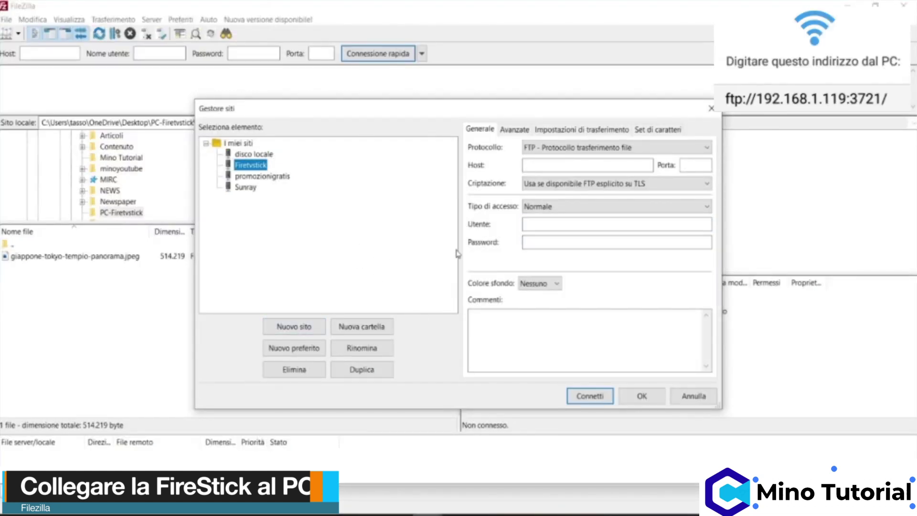
Step: Set the Firetvstick site's host to 192.168.1.119, its port to 3721 and its access type to Anonimo
click(565, 166)
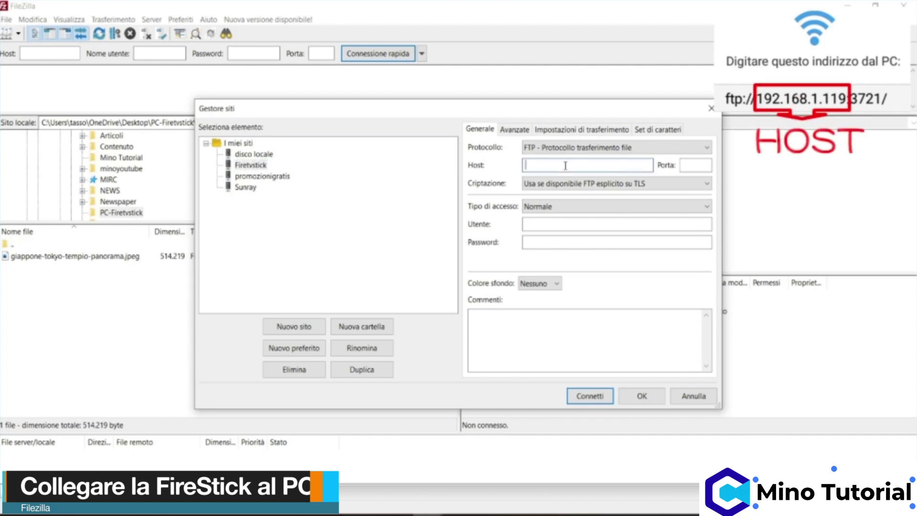
text(192.168.1.119)
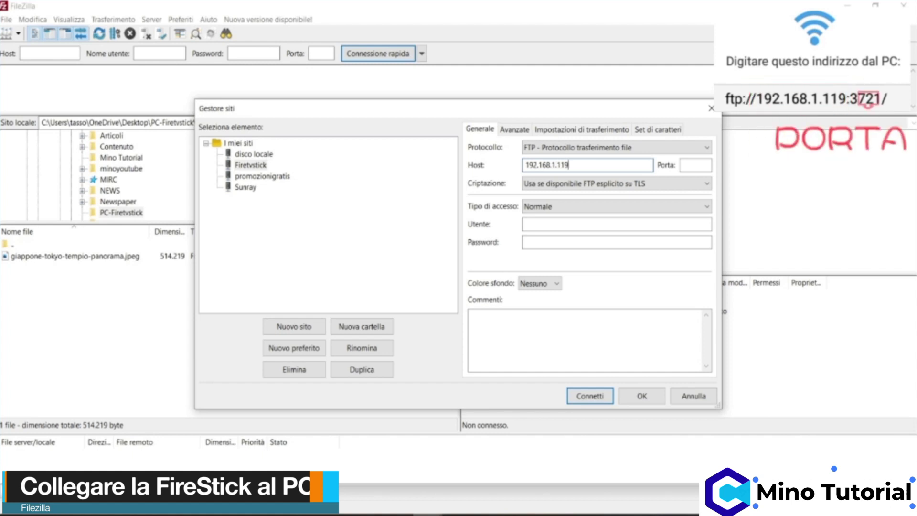
click(696, 164)
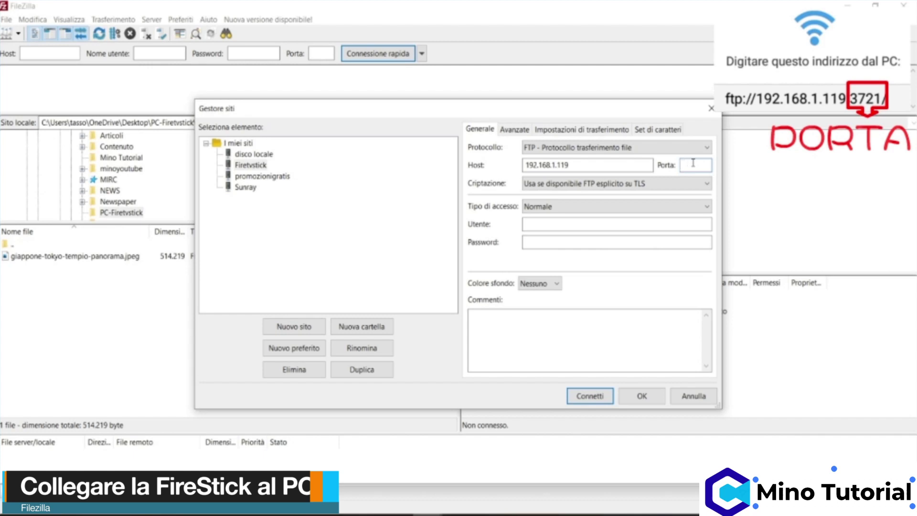
text(3721)
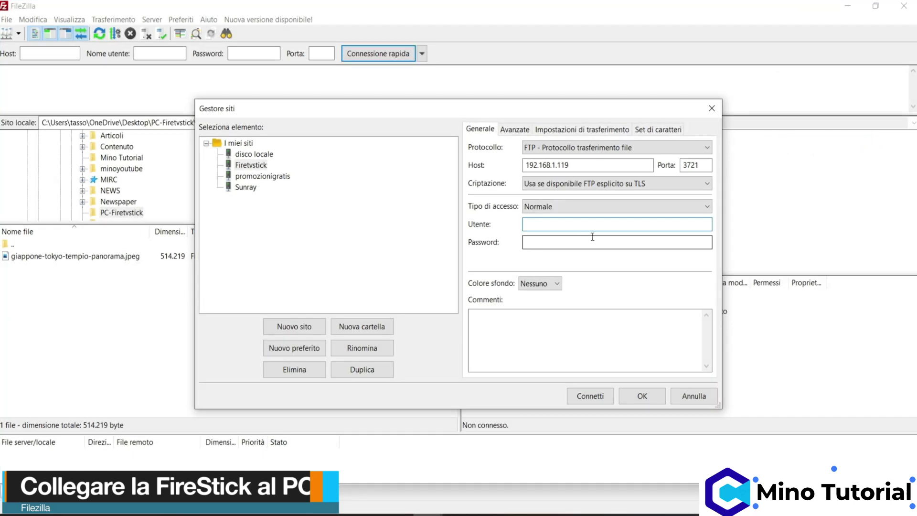
click(640, 224)
click(682, 207)
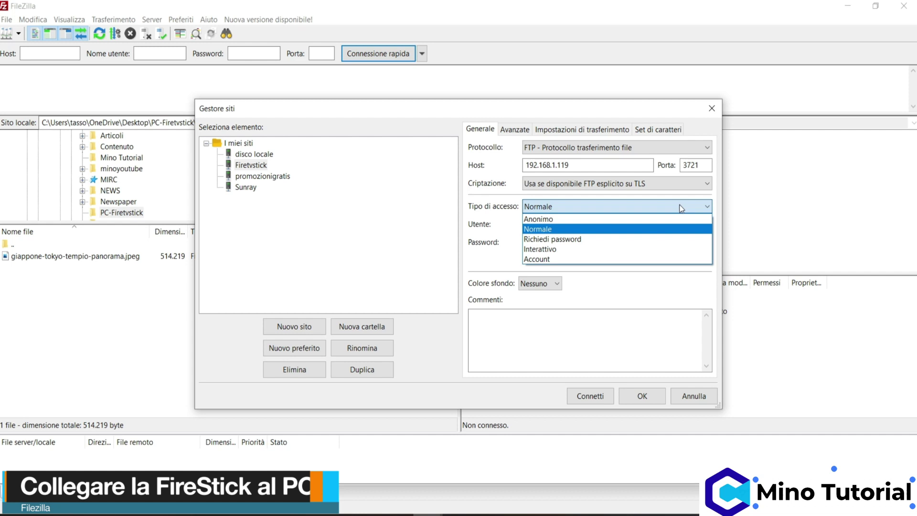
click(664, 219)
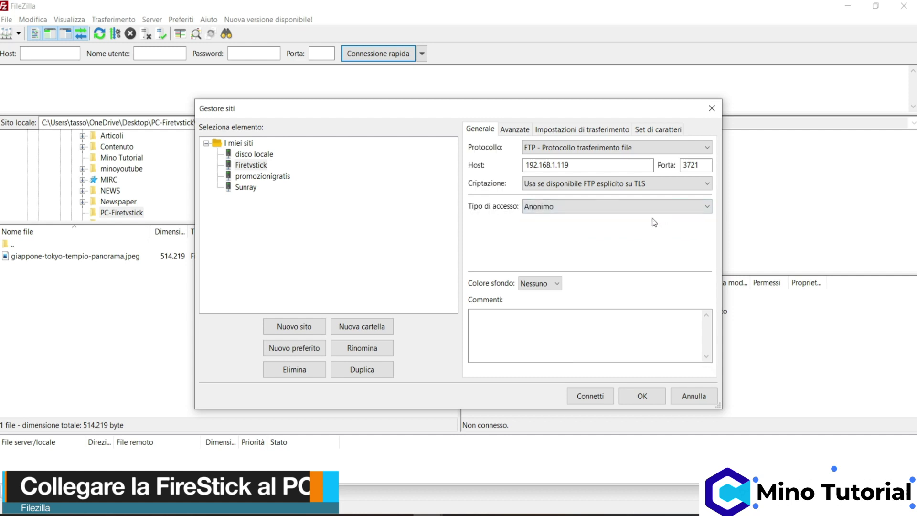
Step: Connect to the Firetvstick site, accepting the insecure FTP connection, and open the remote Download folder
click(590, 395)
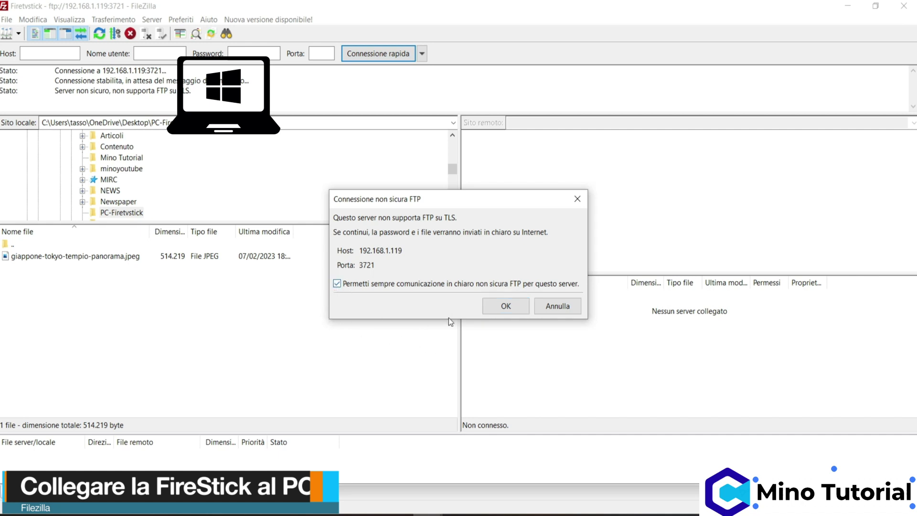
click(504, 306)
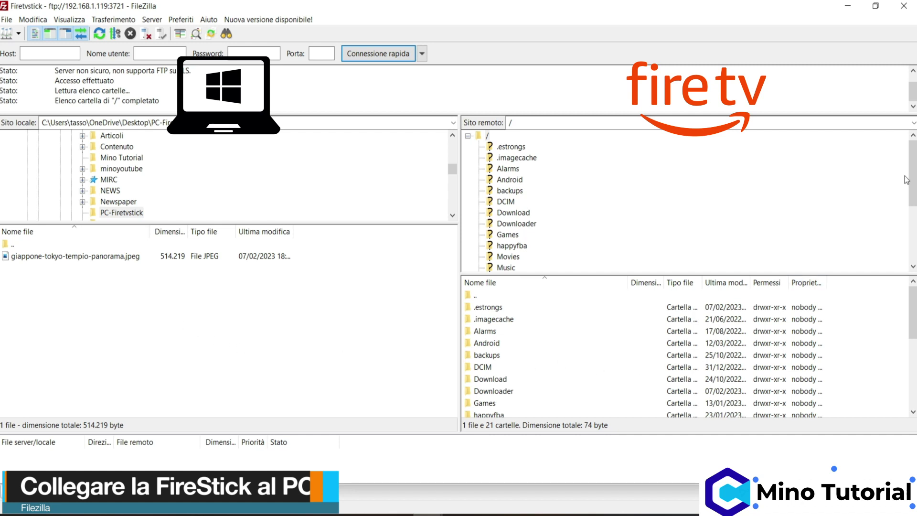
drag(913, 175, 890, 152)
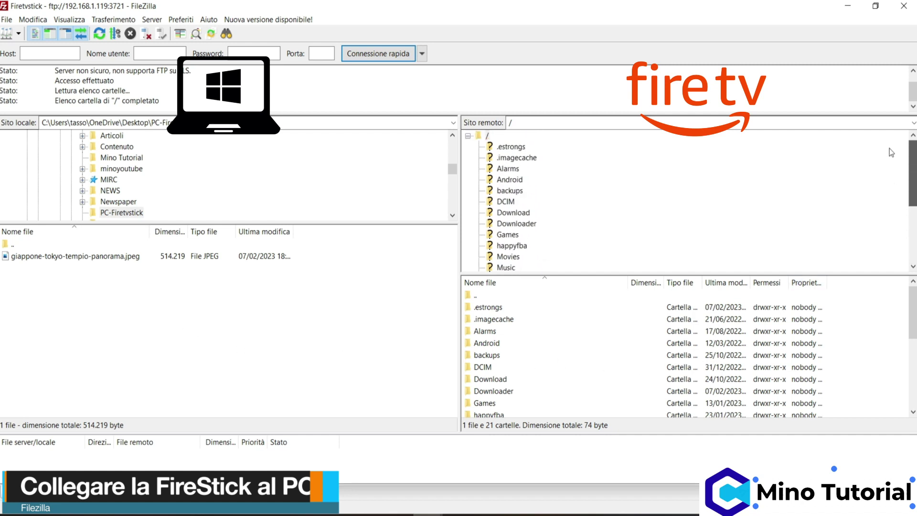
click(492, 215)
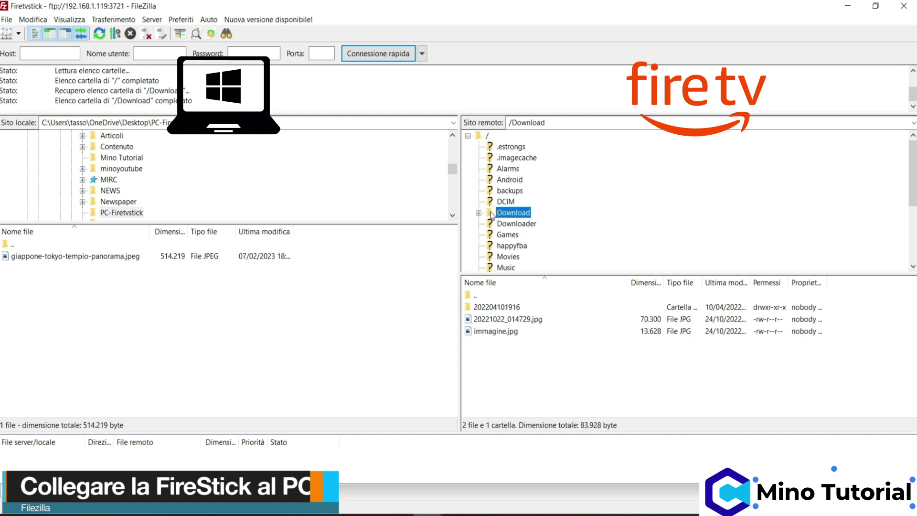
click(483, 331)
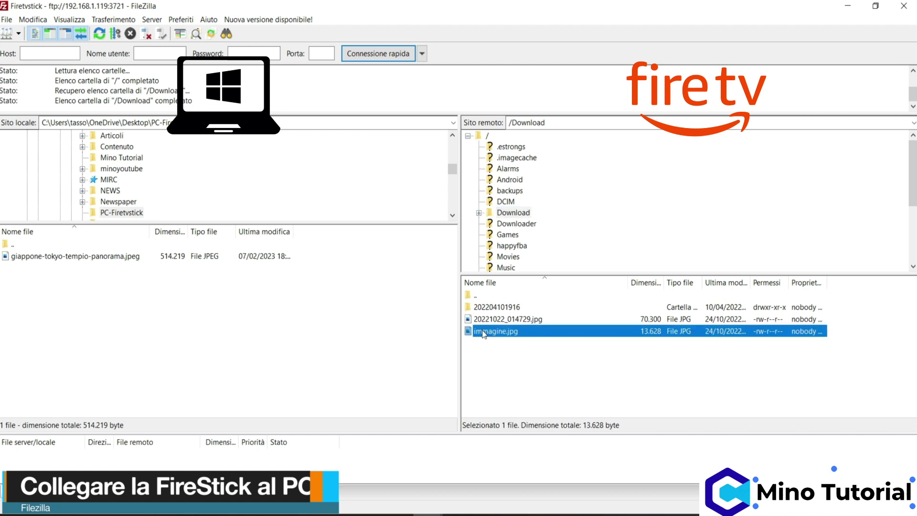
click(497, 320)
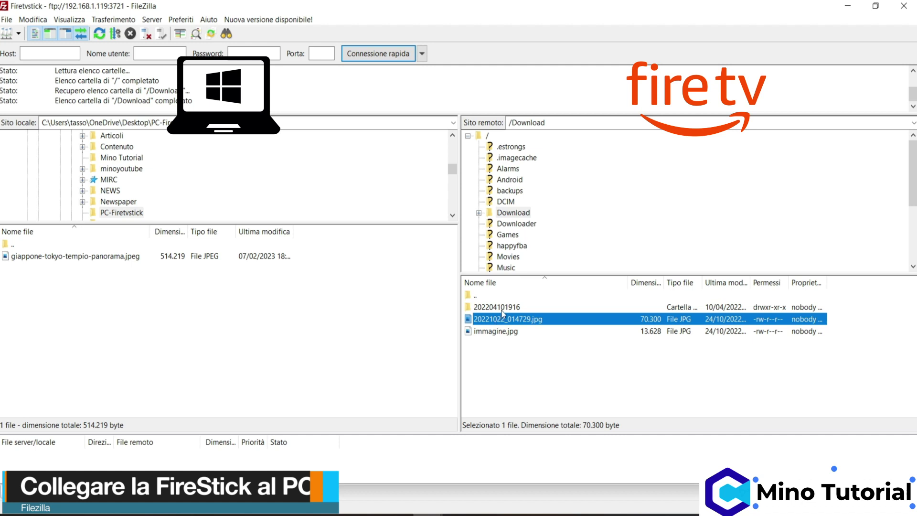
click(503, 308)
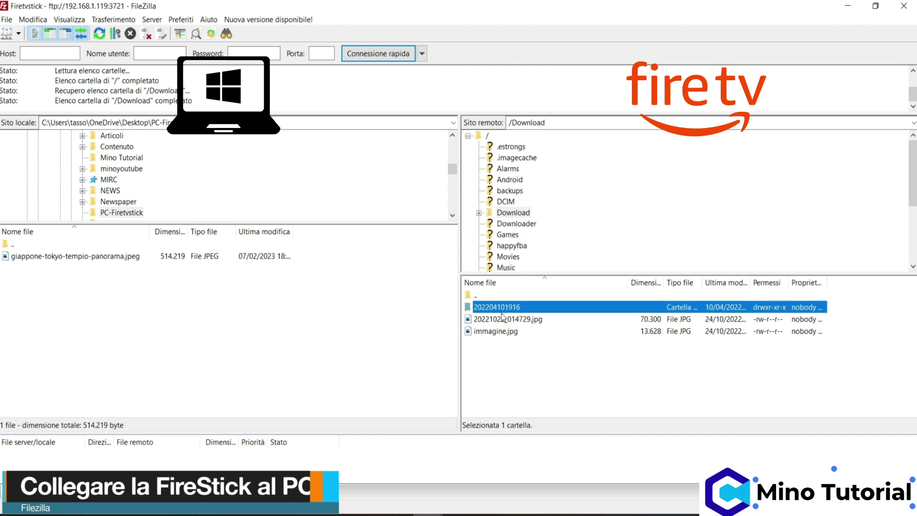
click(500, 318)
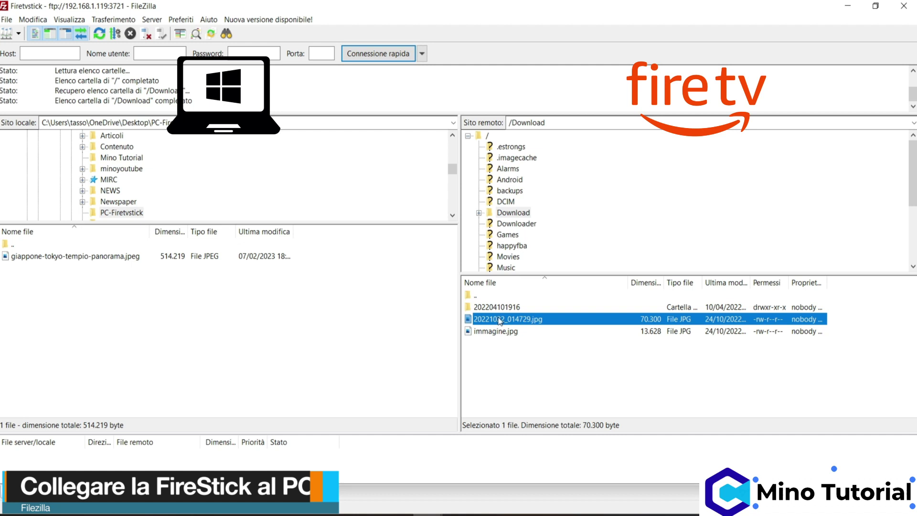
click(497, 332)
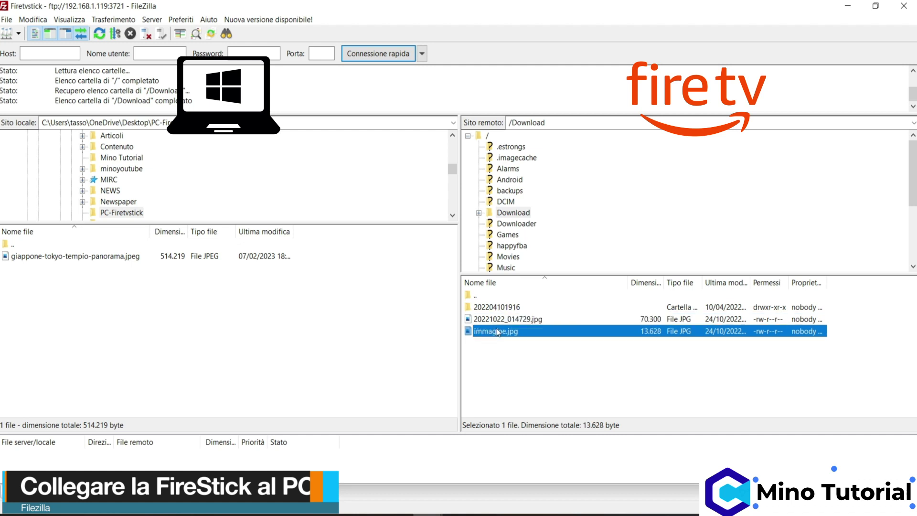
click(418, 315)
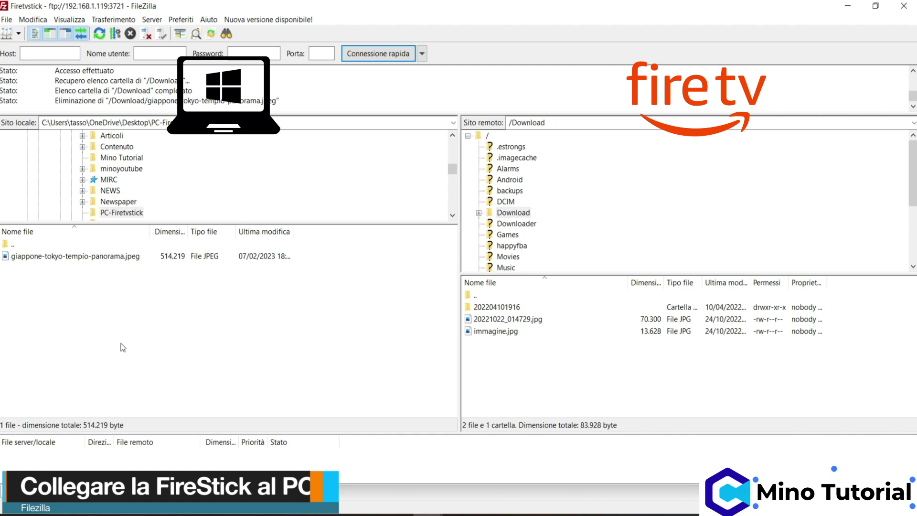
Step: Upload giappone-tokyo-tempio-panorama.jpeg to the remote Download folder and download immagine.jpg into the local PC-Firetvstick folder
click(119, 259)
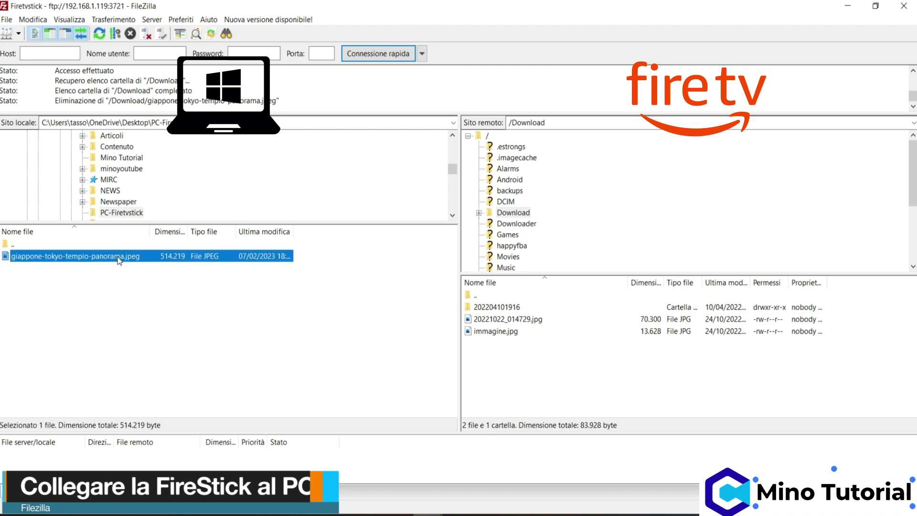
drag(119, 259, 555, 378)
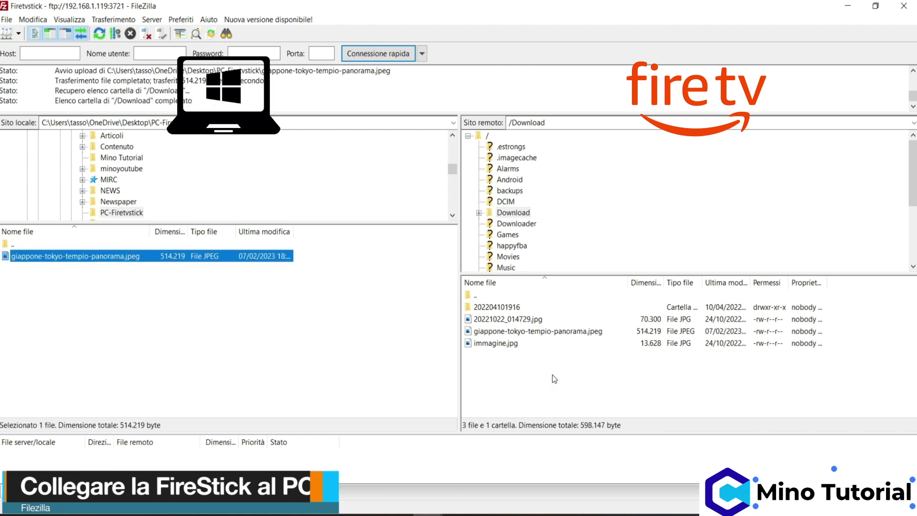
click(550, 381)
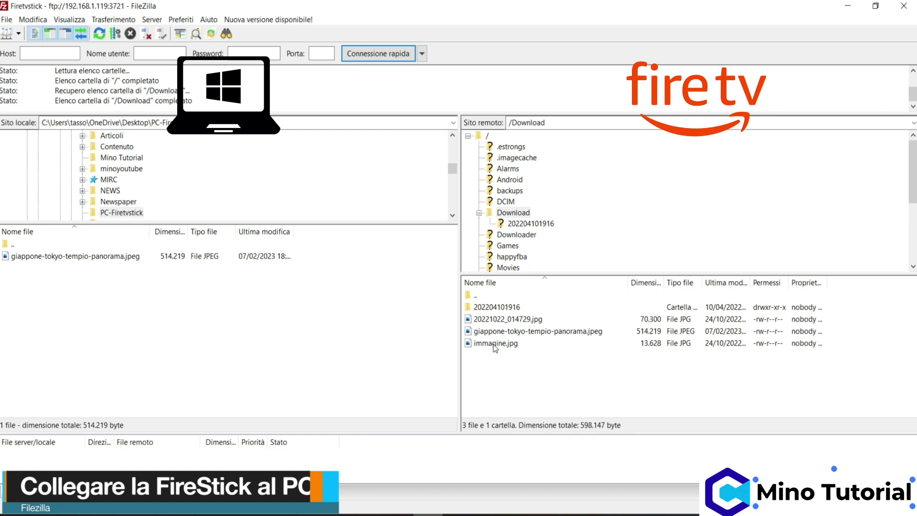
drag(495, 347, 241, 336)
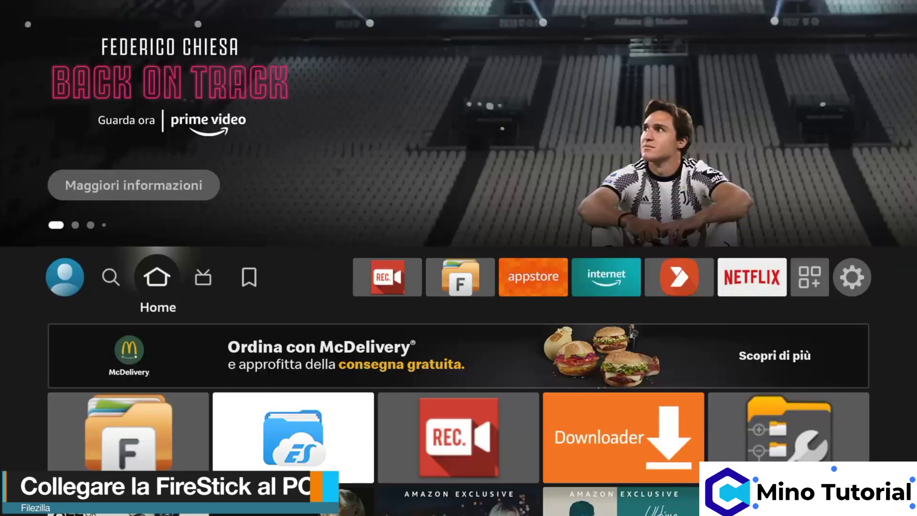
Step: Switch to the Fire TV home screen and launch File Manager +
key(Right)
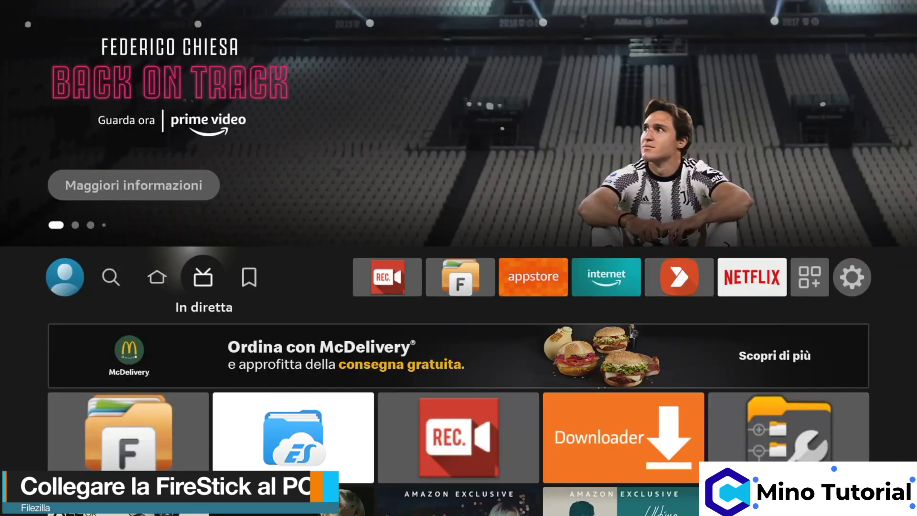
key(Right)
key(Right)
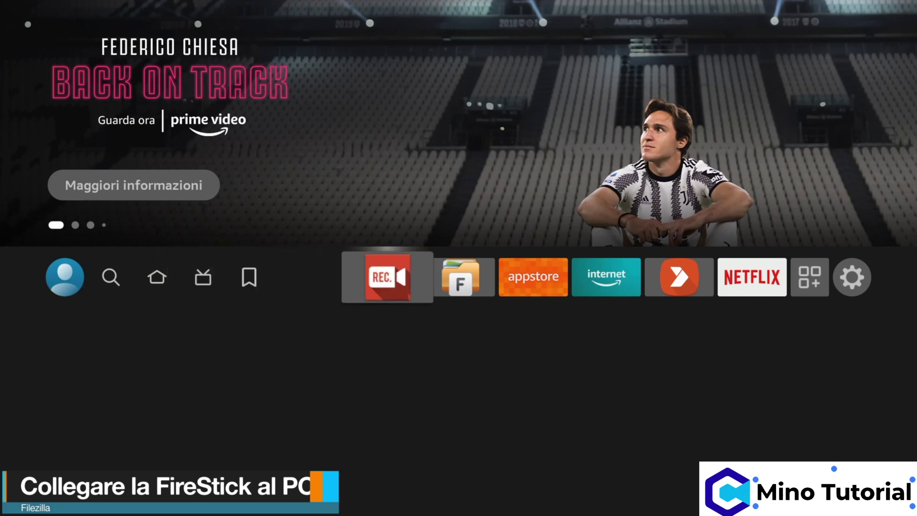
key(Right)
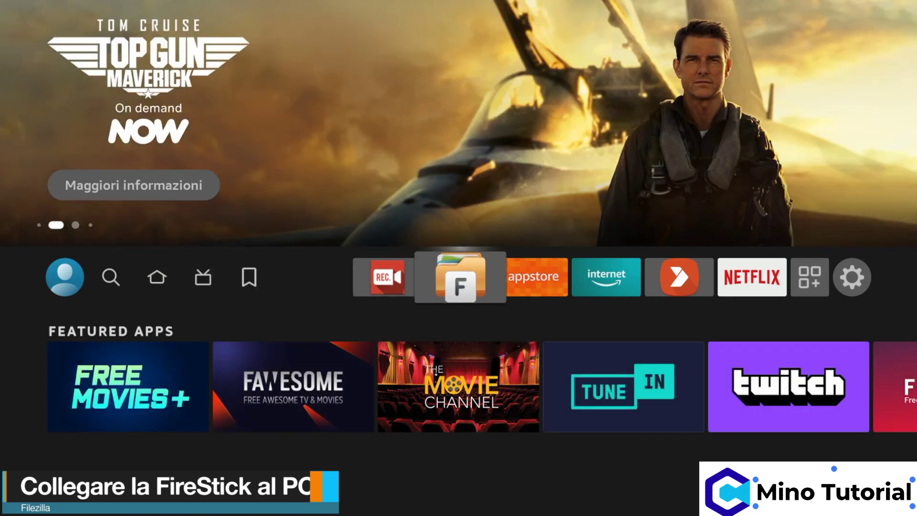
key(Return)
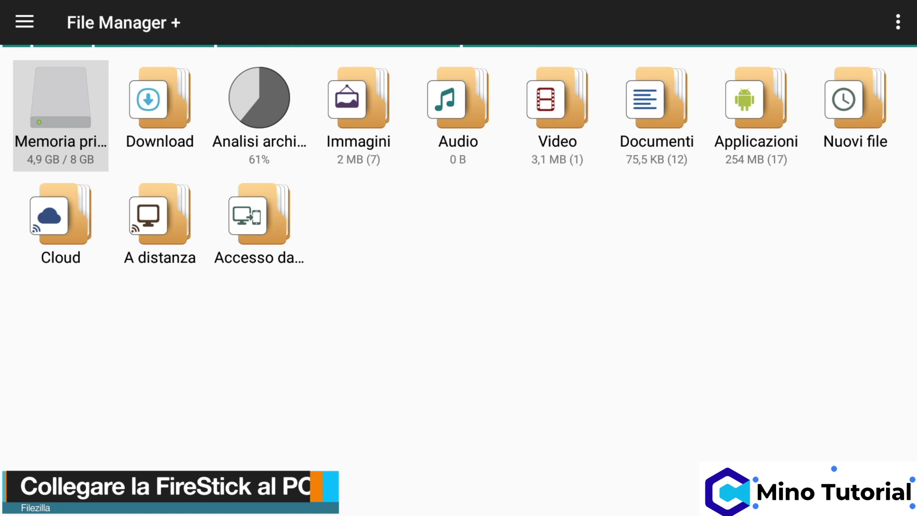
Step: Open the transferred giappone-tokyo-tempio-panorama.jpeg from the Fire TV's Download folder
key(Right)
key(Return)
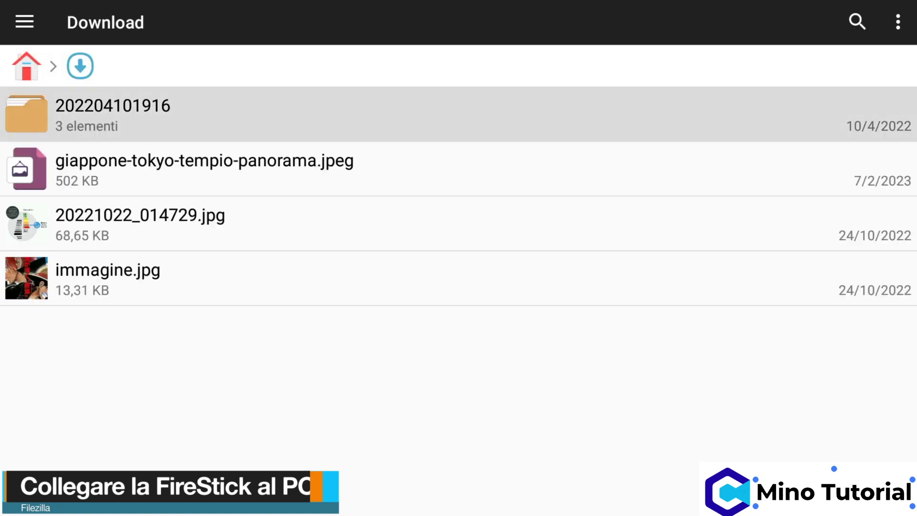
key(Down)
key(Return)
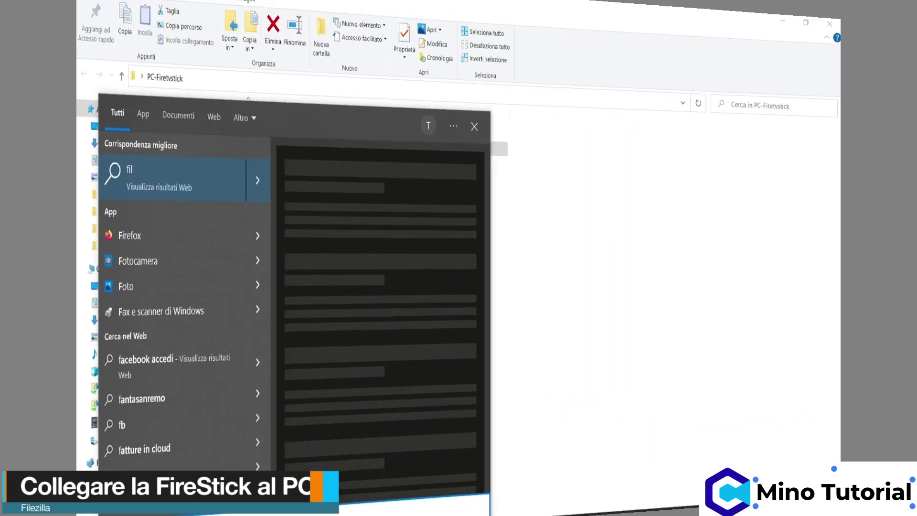
Step: Launch FileZilla on the PC and connect to the saved Firetvstick site
text(lez)
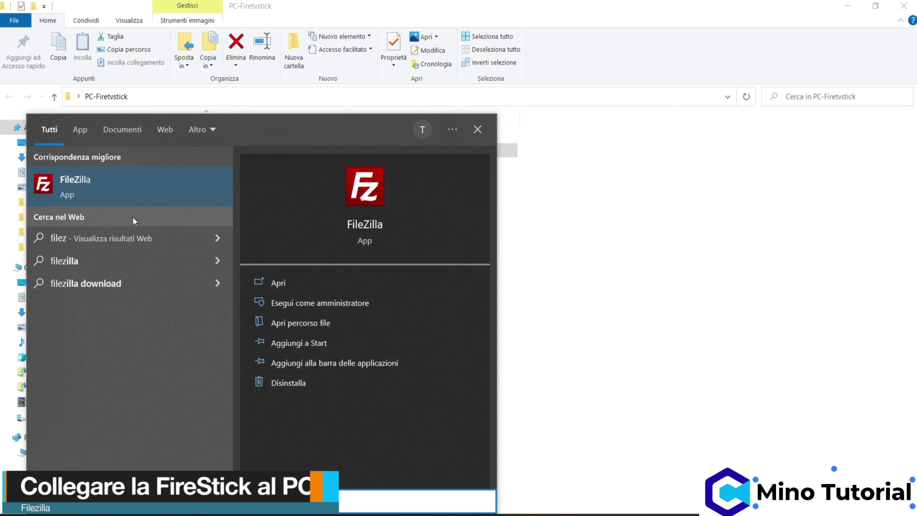
click(136, 193)
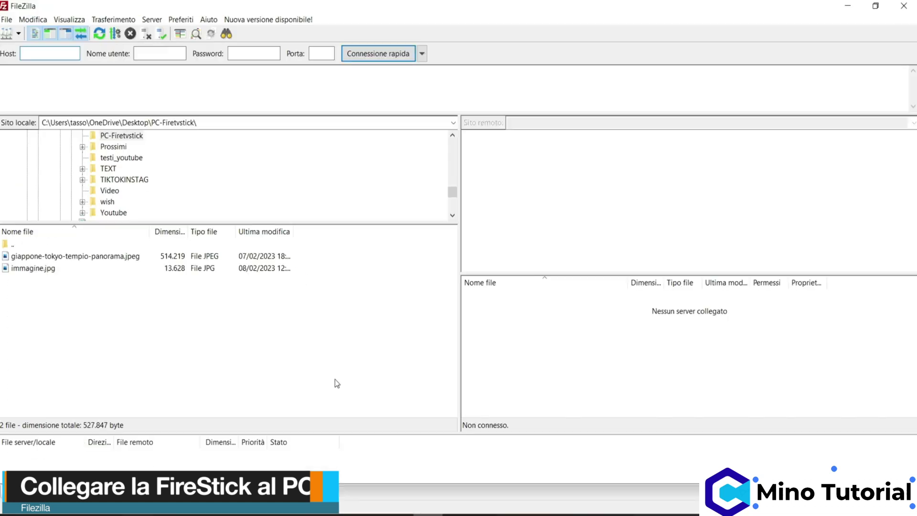
click(31, 50)
click(21, 34)
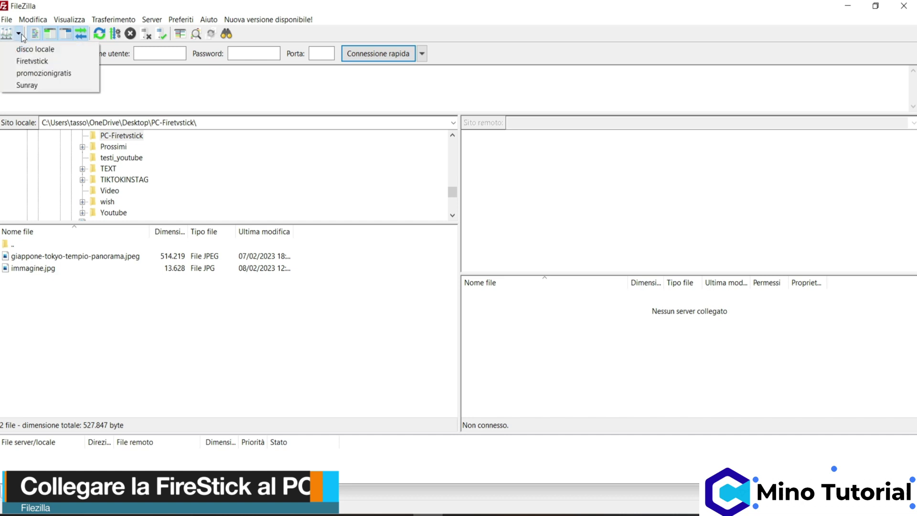
click(30, 59)
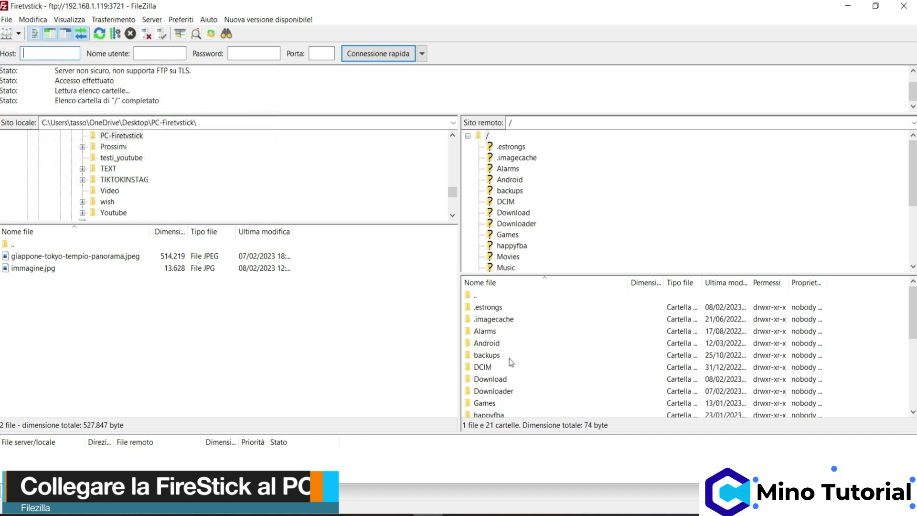
Step: Open the remote Download folder and create a folder named musica in it
click(514, 212)
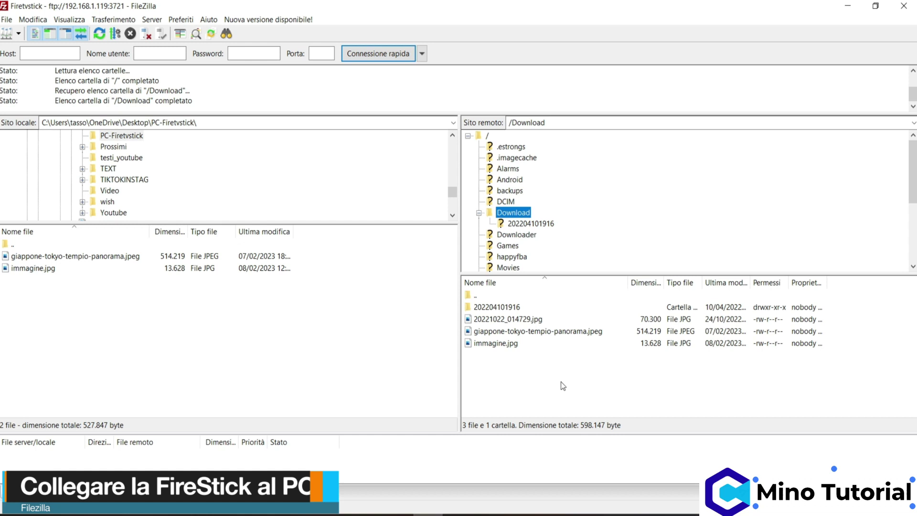
right_click(517, 377)
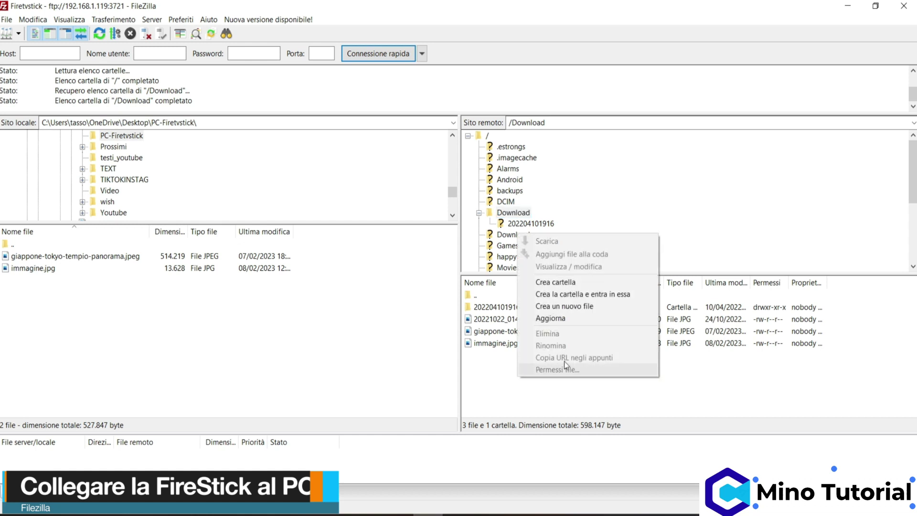
click(585, 283)
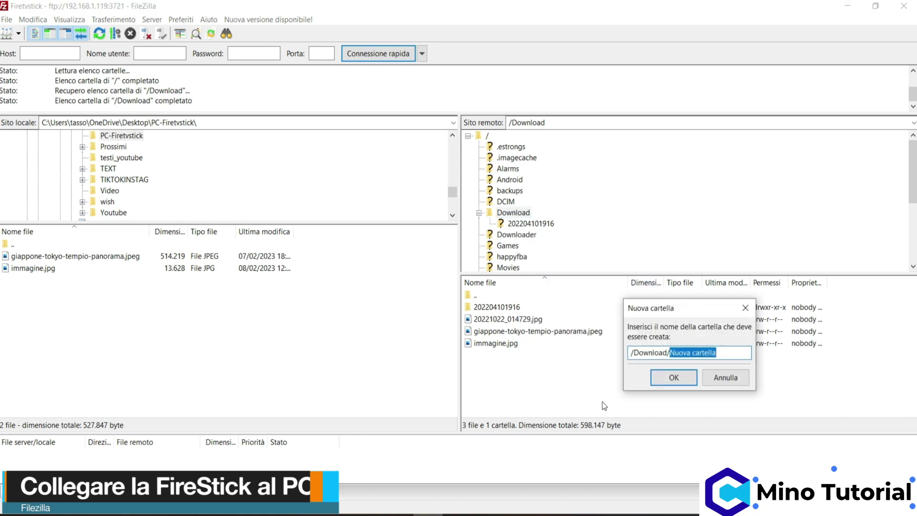
text(musica)
click(667, 383)
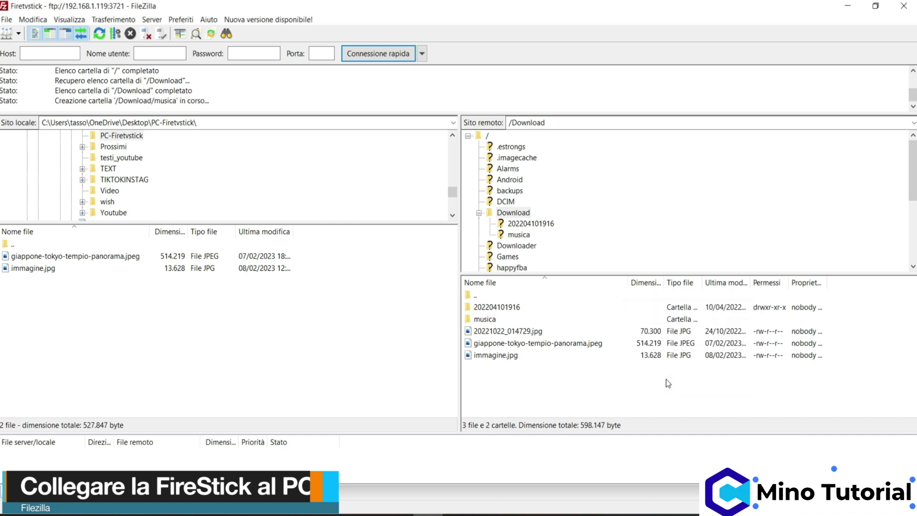
Step: Start creating another new folder inside the remote Download folder
click(486, 321)
right_click(493, 384)
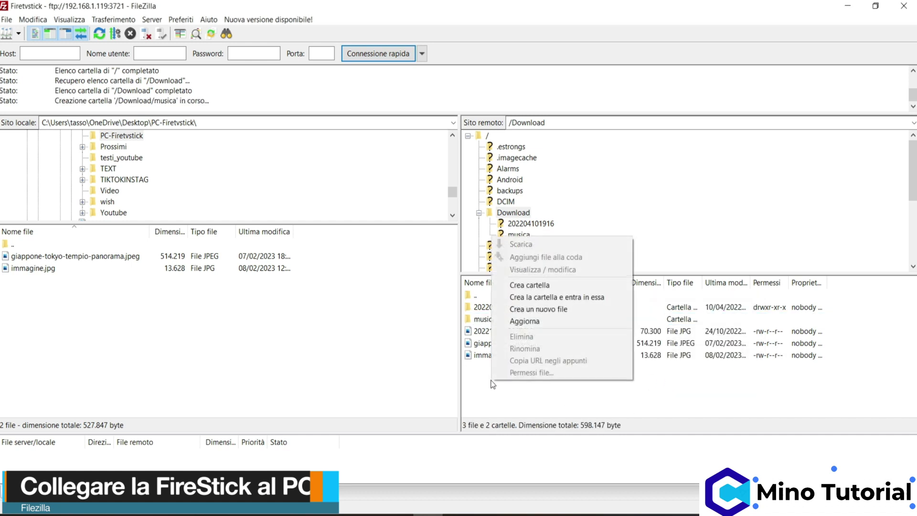
click(536, 285)
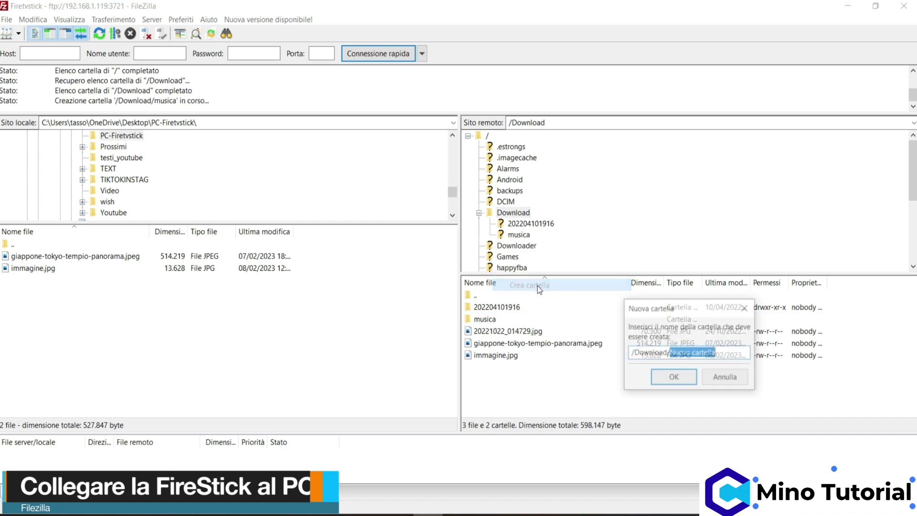